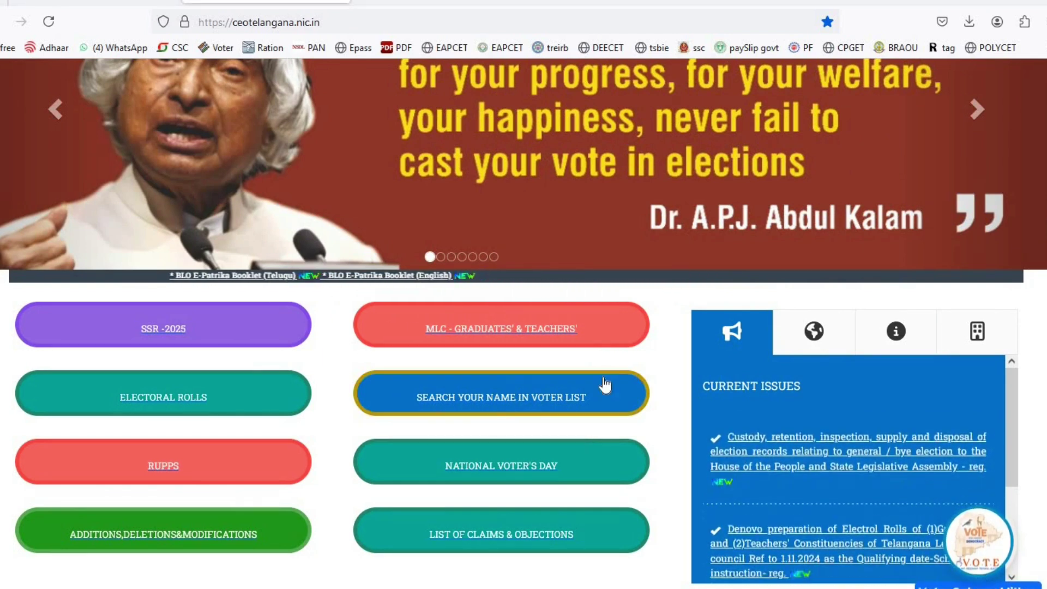
Look over the Chief Electoral Officer Telangana home page, from the header and banner down to the service links and current issues.
right_click(603, 384)
scroll(604, 375, up, 4)
click(618, 438)
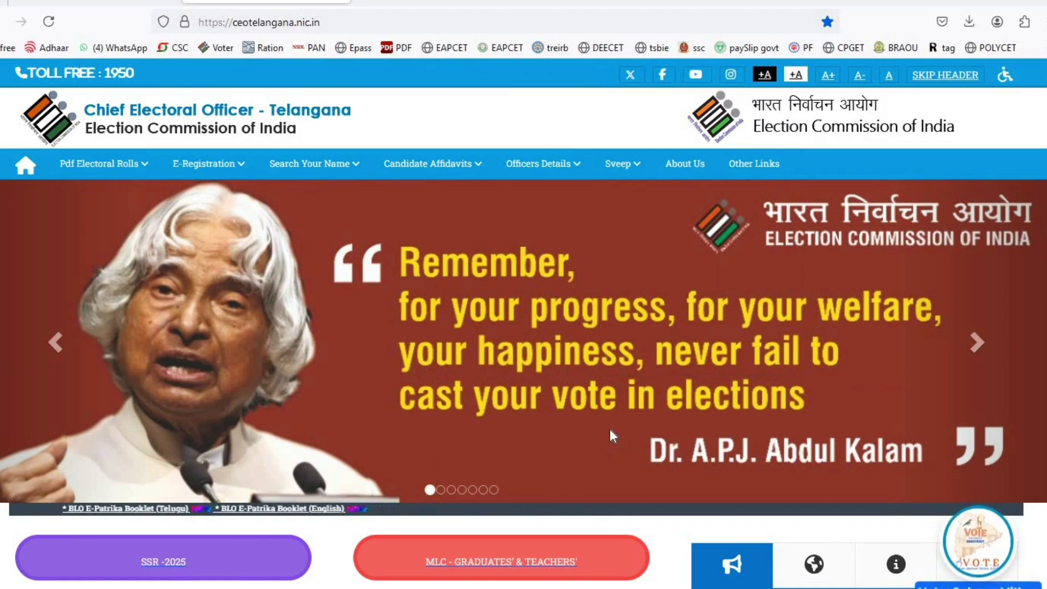
scroll(556, 425, down, 3)
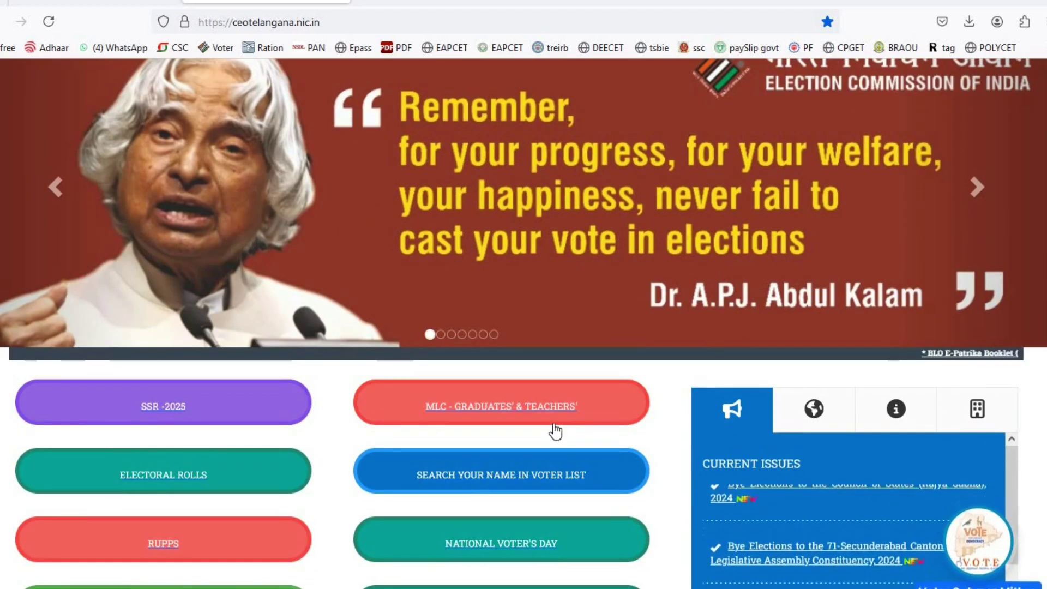
scroll(584, 402, down, 3)
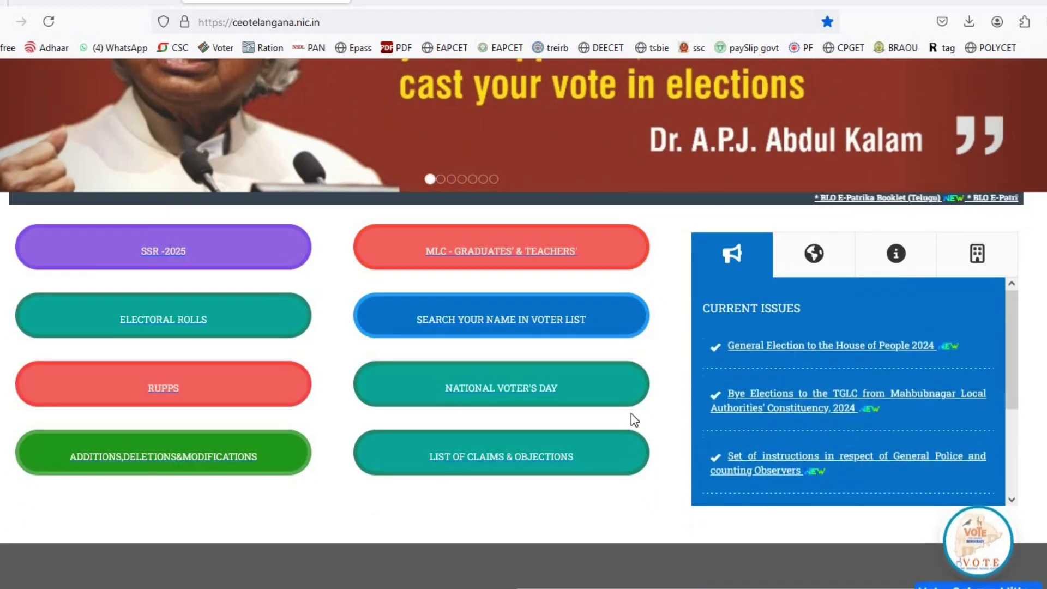
scroll(631, 414, up, 4)
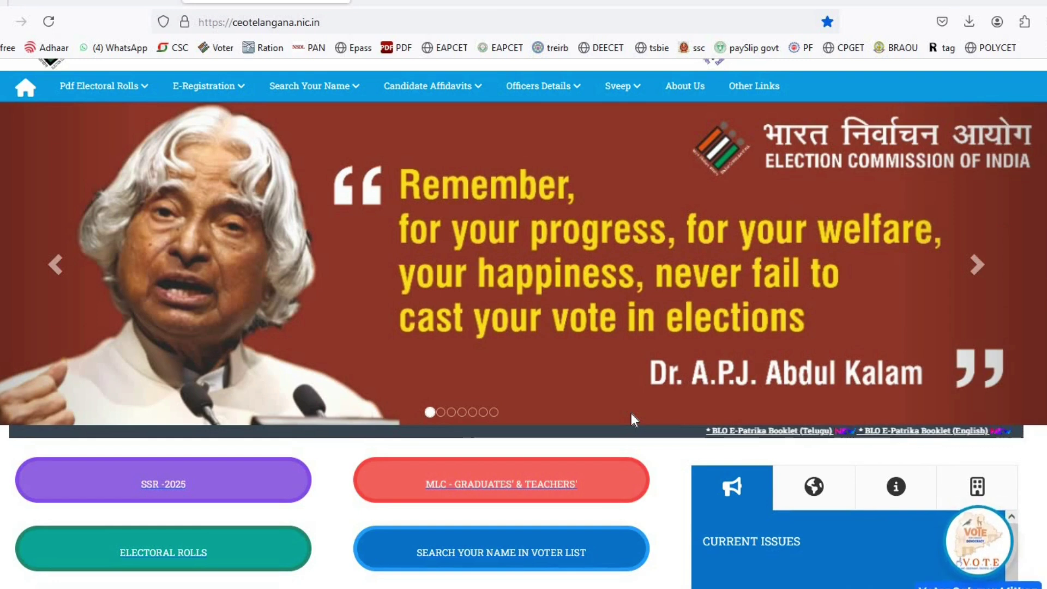
scroll(631, 413, down, 4)
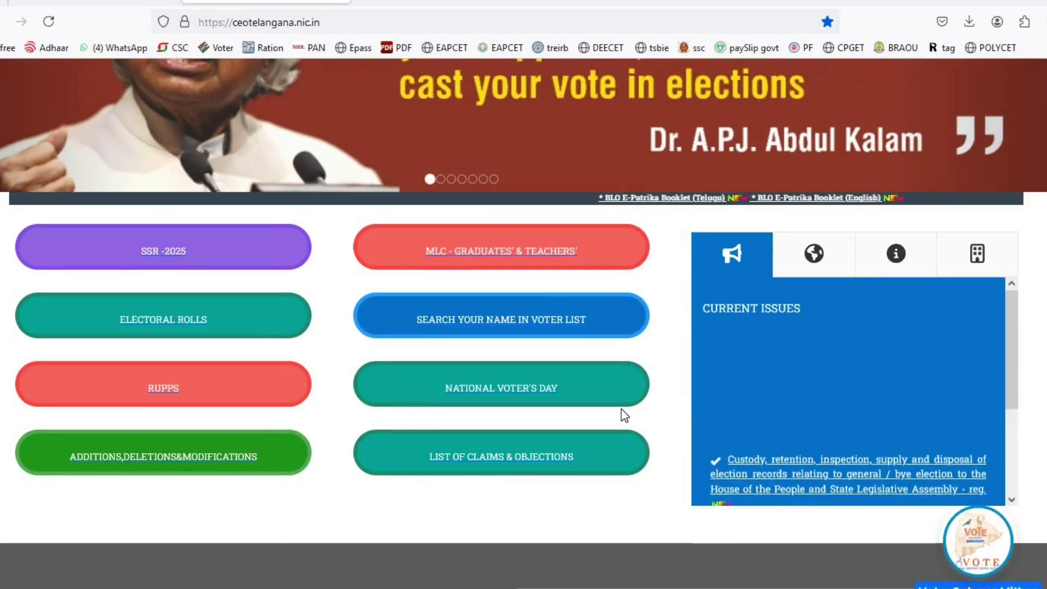
scroll(567, 404, up, 5)
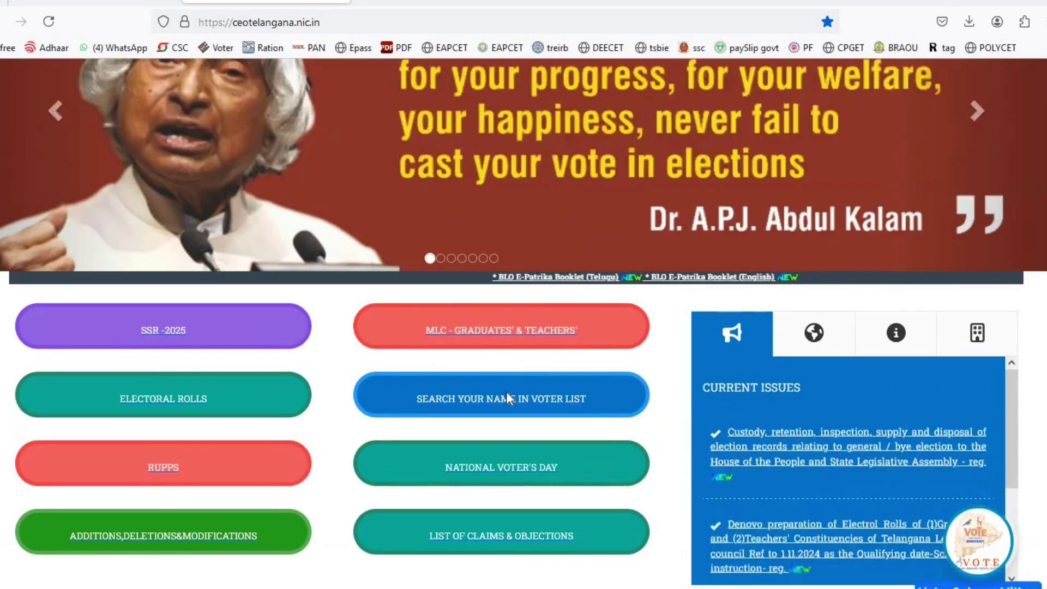
scroll(428, 372, down, 3)
scroll(430, 374, up, 3)
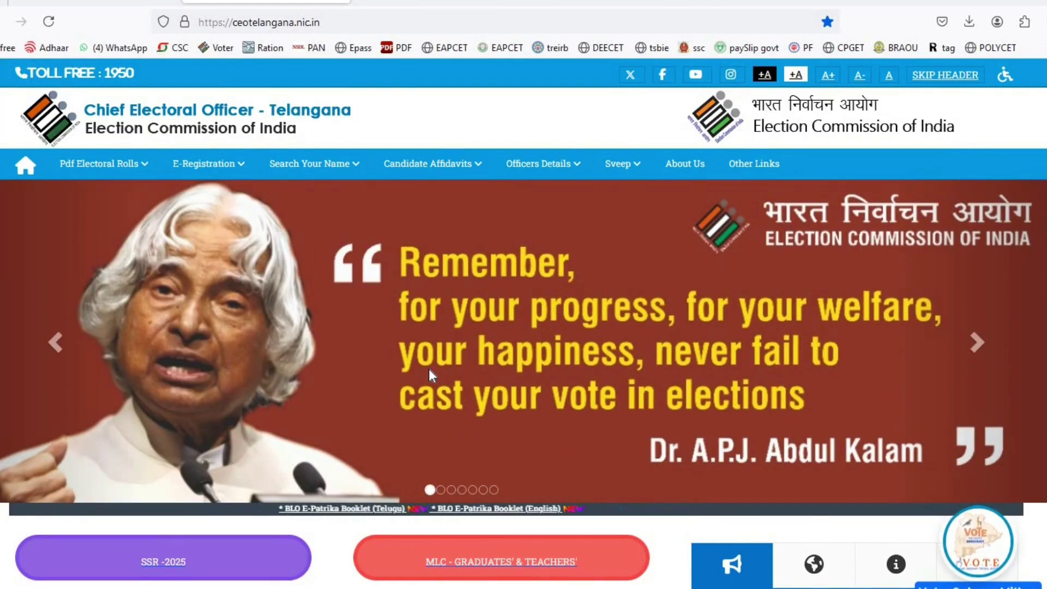
scroll(430, 372, down, 3)
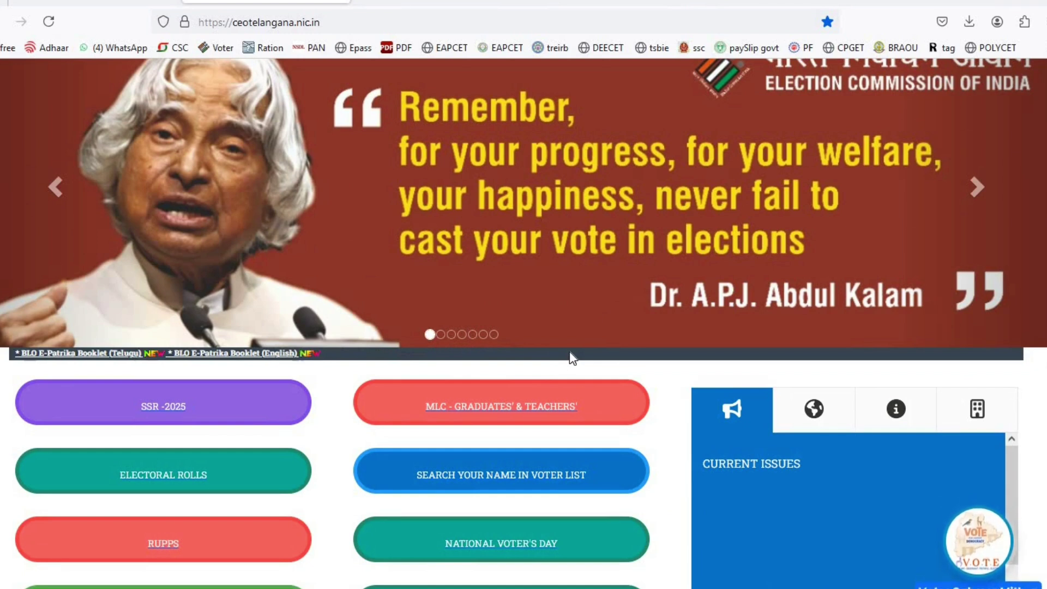
scroll(578, 377, up, 3)
scroll(581, 396, down, 2)
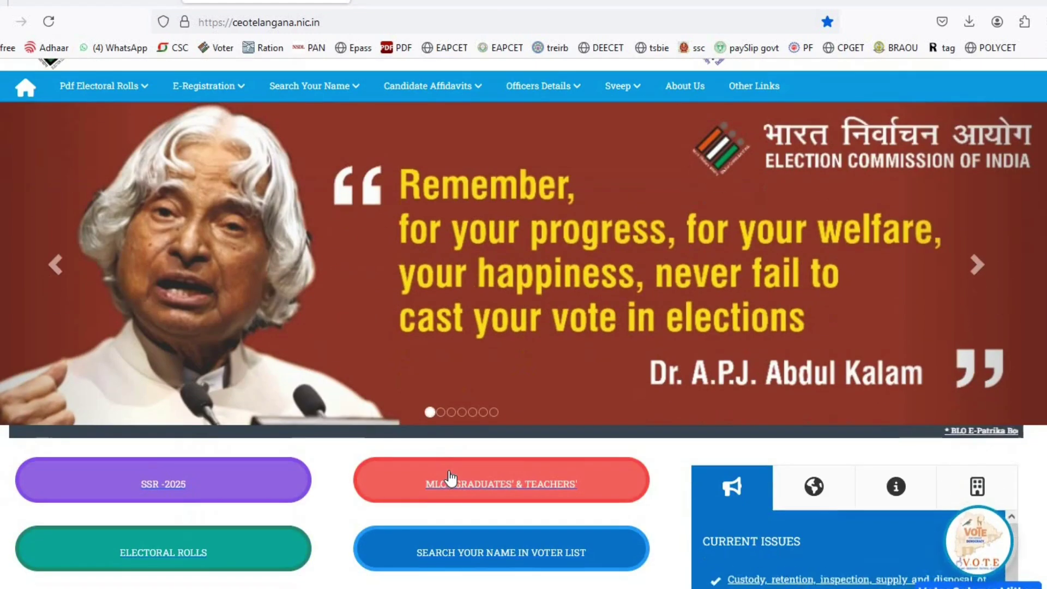
click(355, 24)
click(355, 24)
key(Escape)
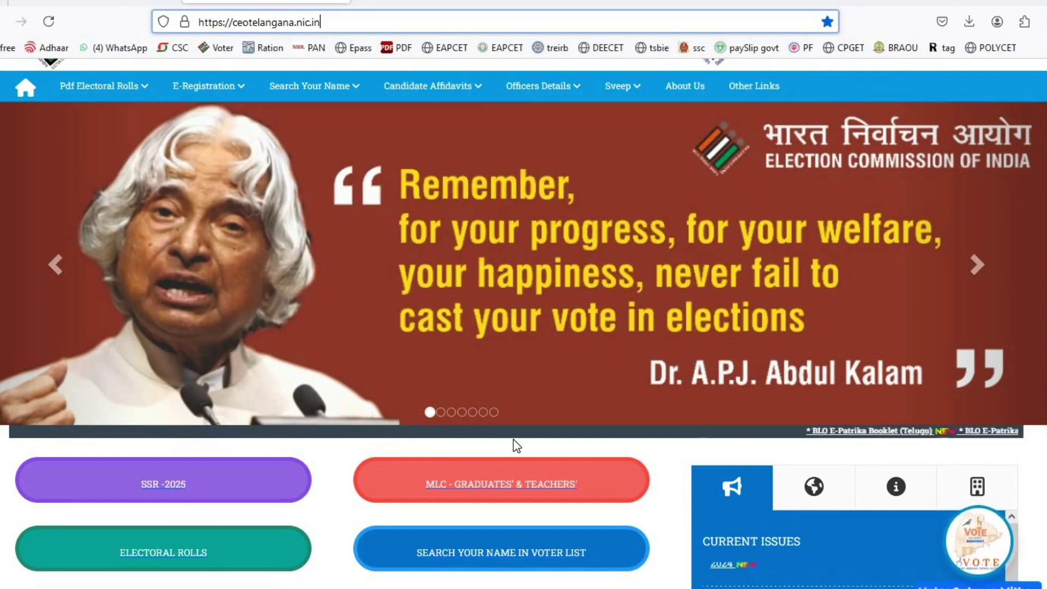
Open the MLC Graduates' & Teachers' page and bring up the online application for Form-18 (Graduates').
scroll(437, 424, down, 2)
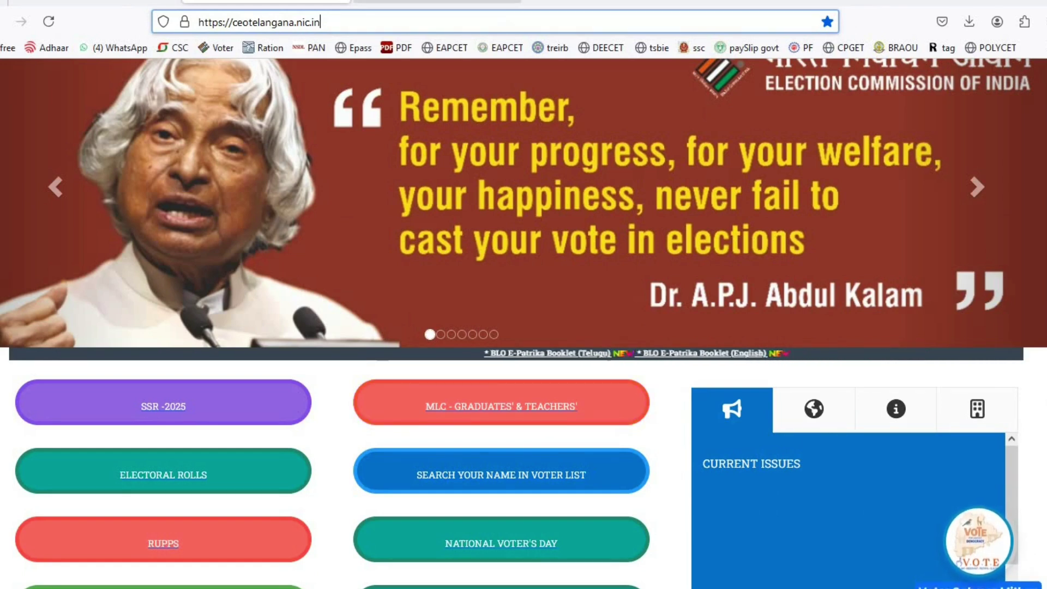
click(501, 406)
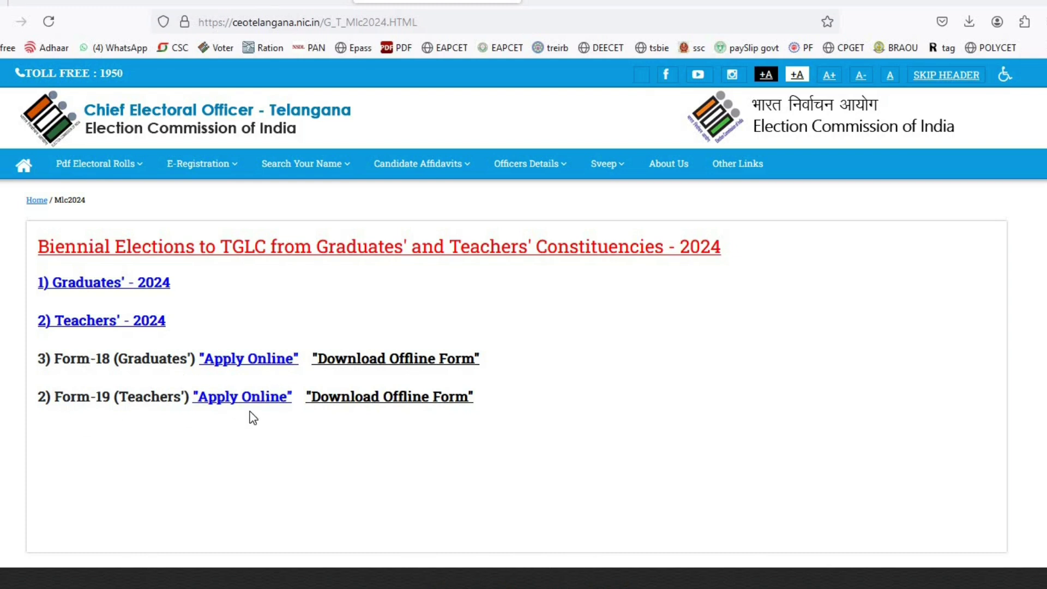
click(249, 360)
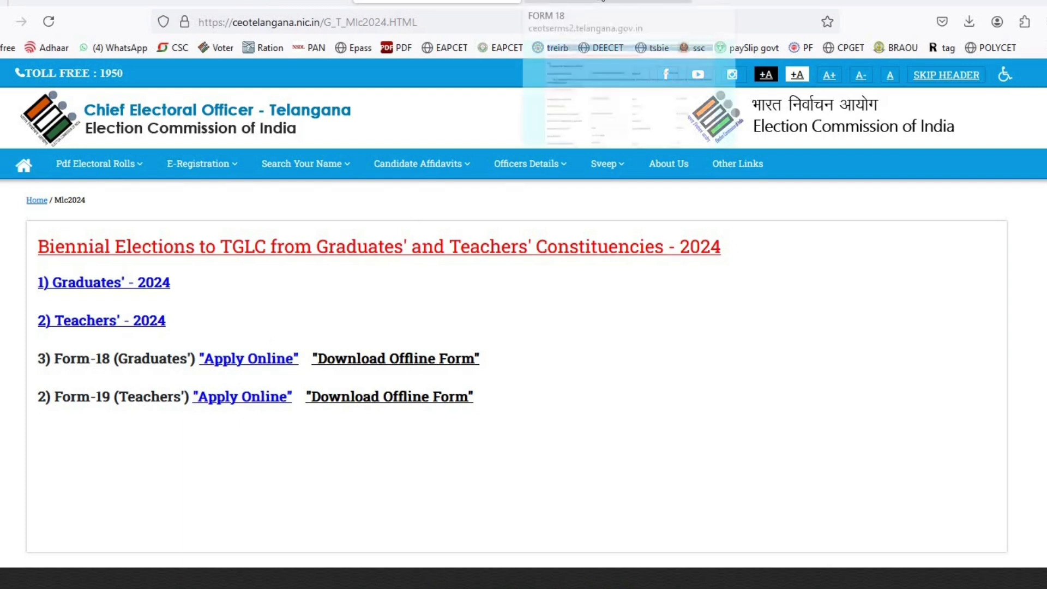
click(600, 5)
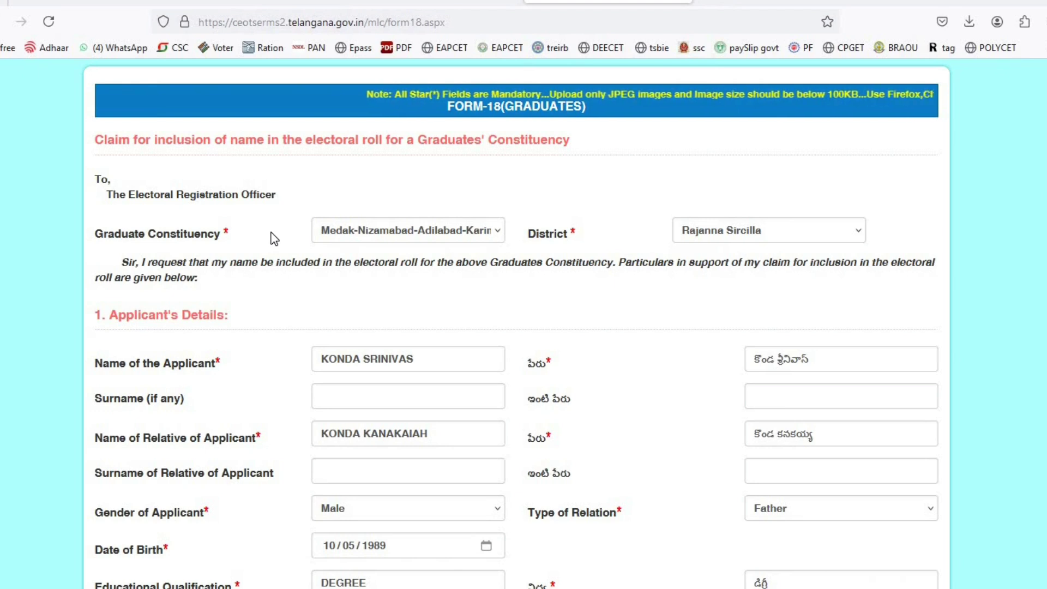
Examine the options offered for the Graduate Constituency and the District at the start of Form-18.
click(364, 241)
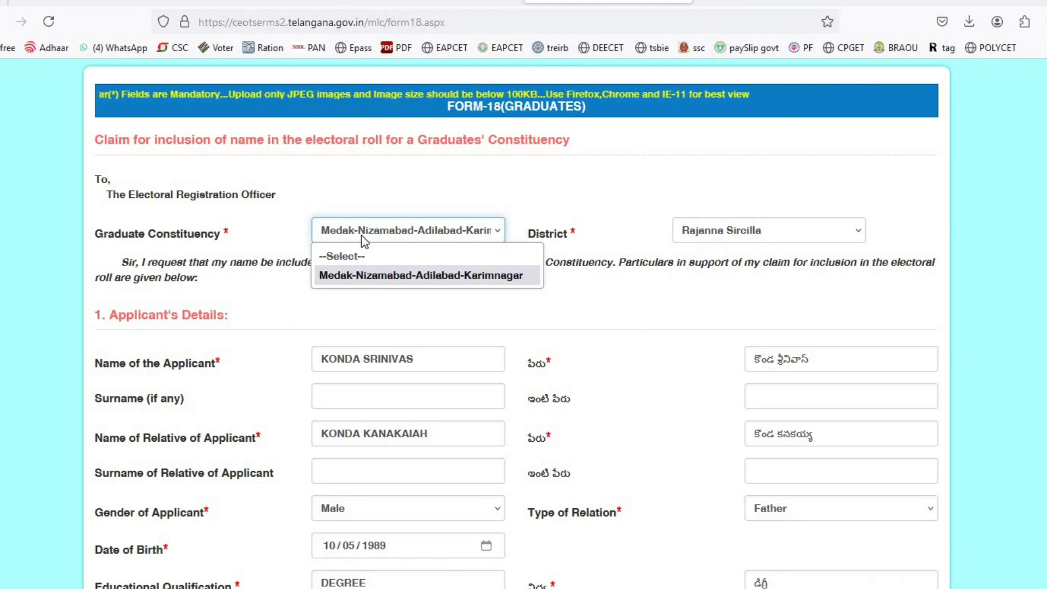
click(366, 236)
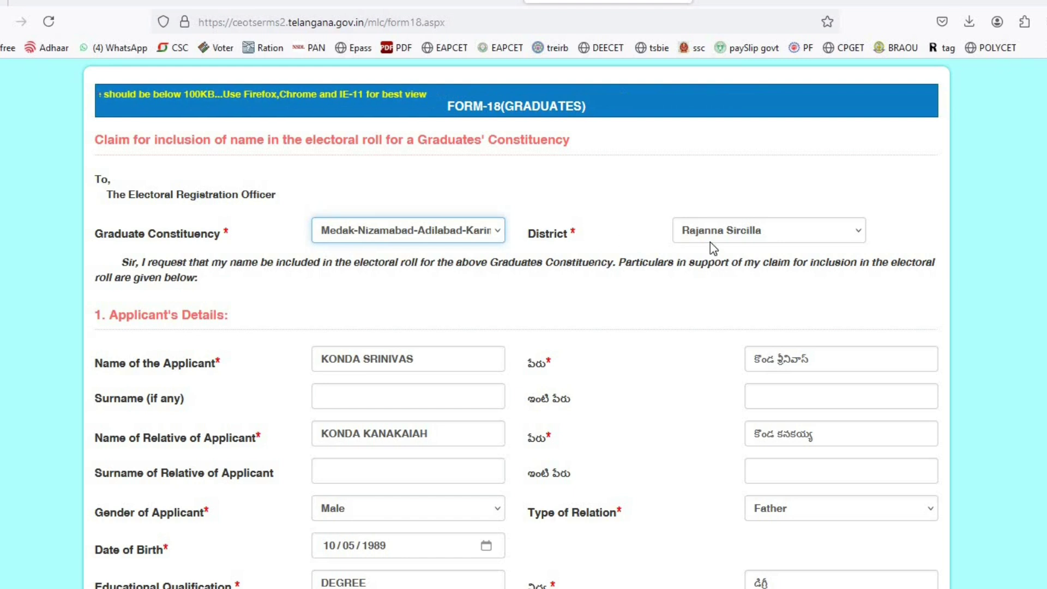
click(727, 234)
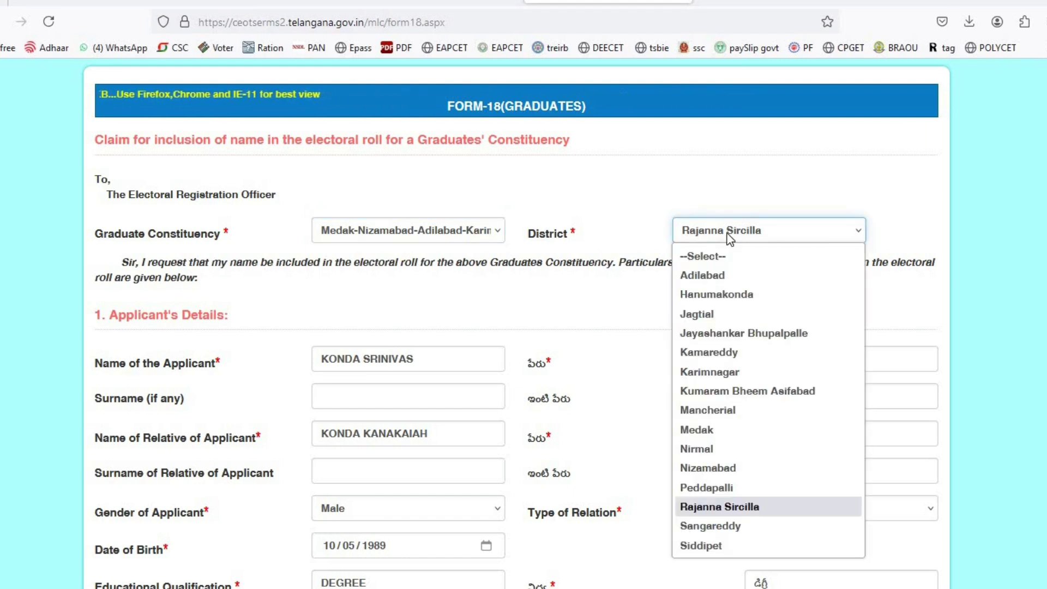
click(723, 239)
Review the Applicant's Details section, covering the name fields, relation type options, gender, date of birth and educational qualification.
scroll(661, 280, down, 3)
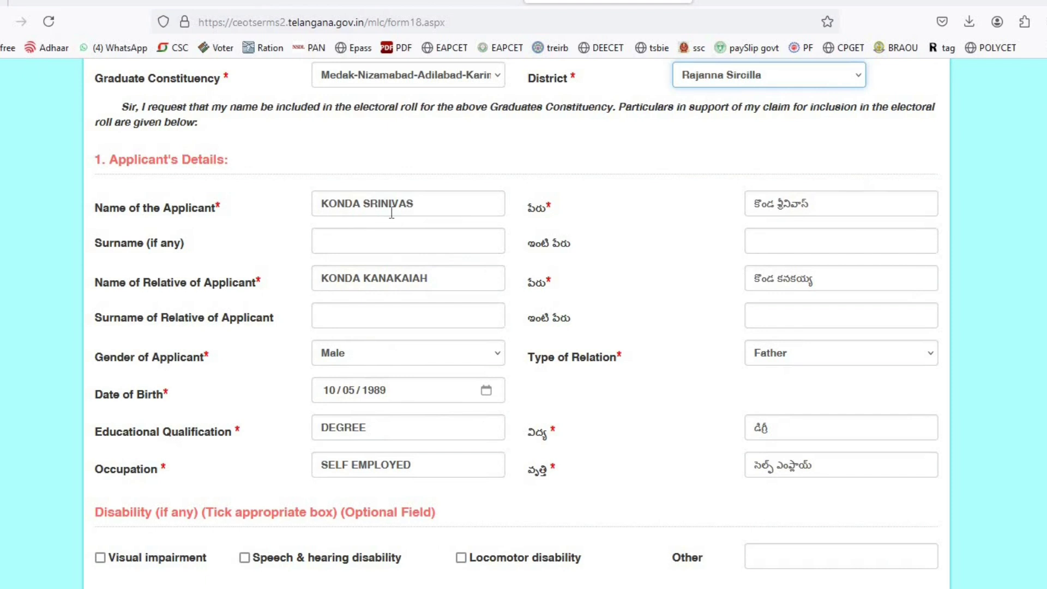
click(827, 208)
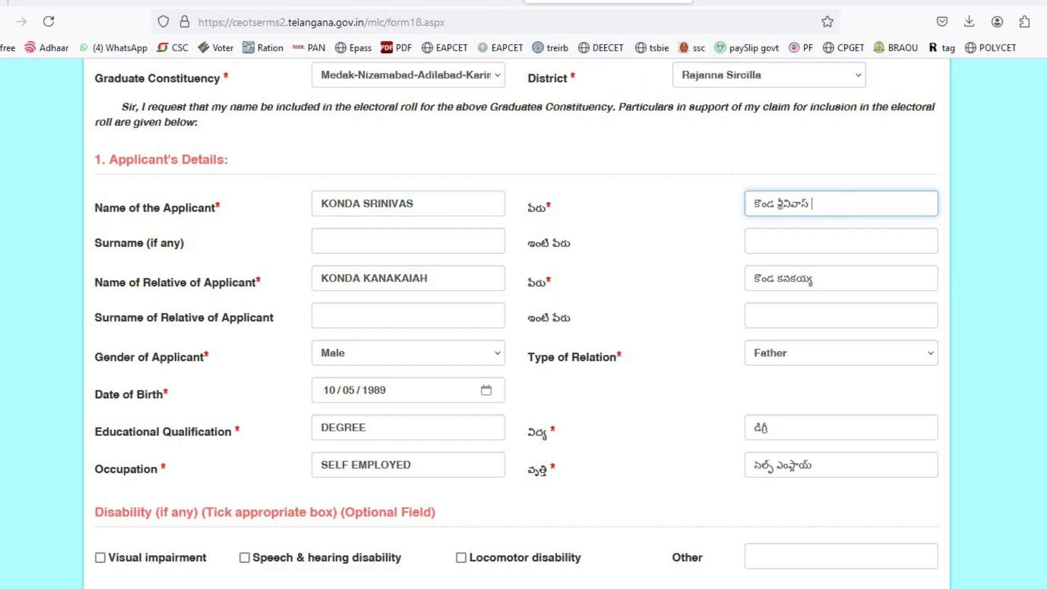
click(661, 244)
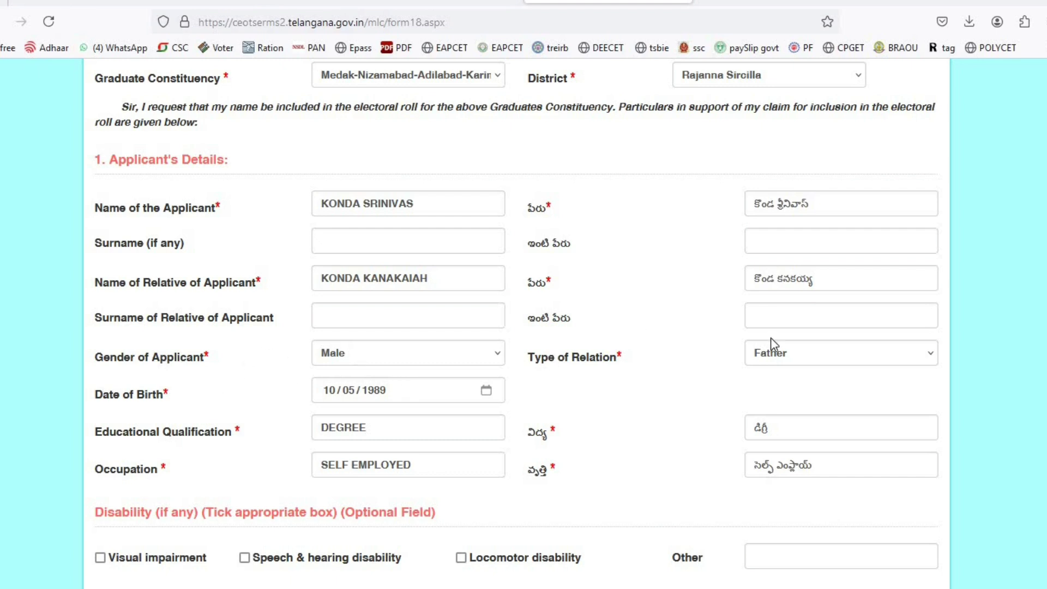
click(792, 364)
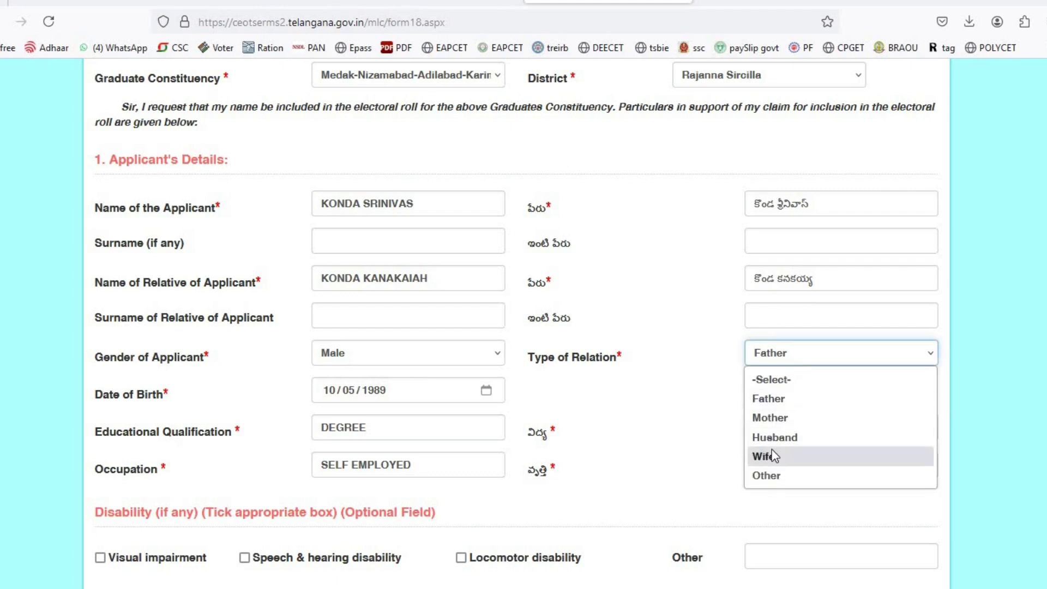
click(709, 351)
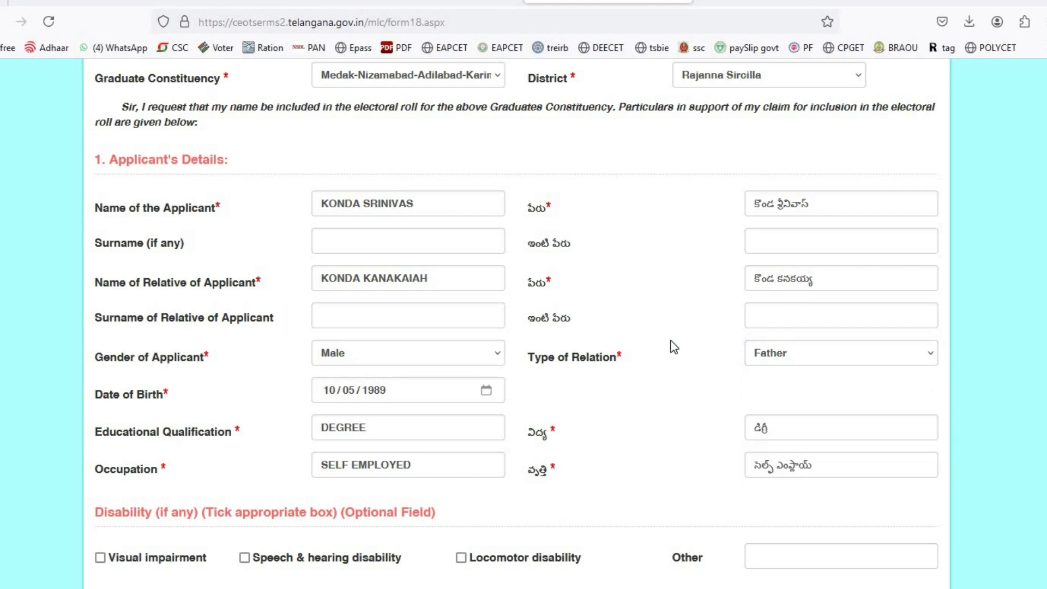
drag(96, 358, 306, 352)
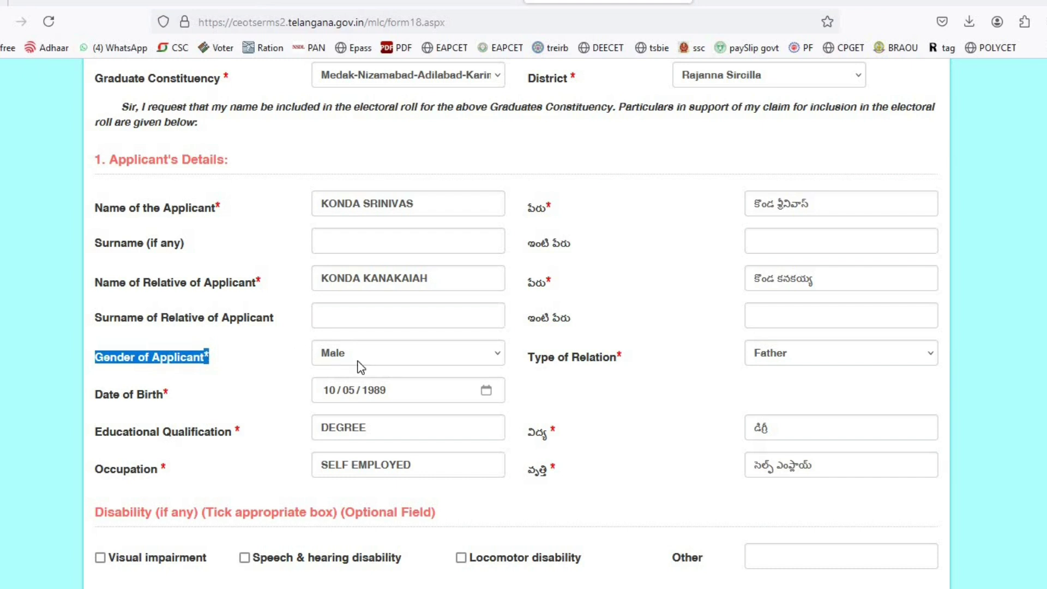
drag(118, 400, 187, 409)
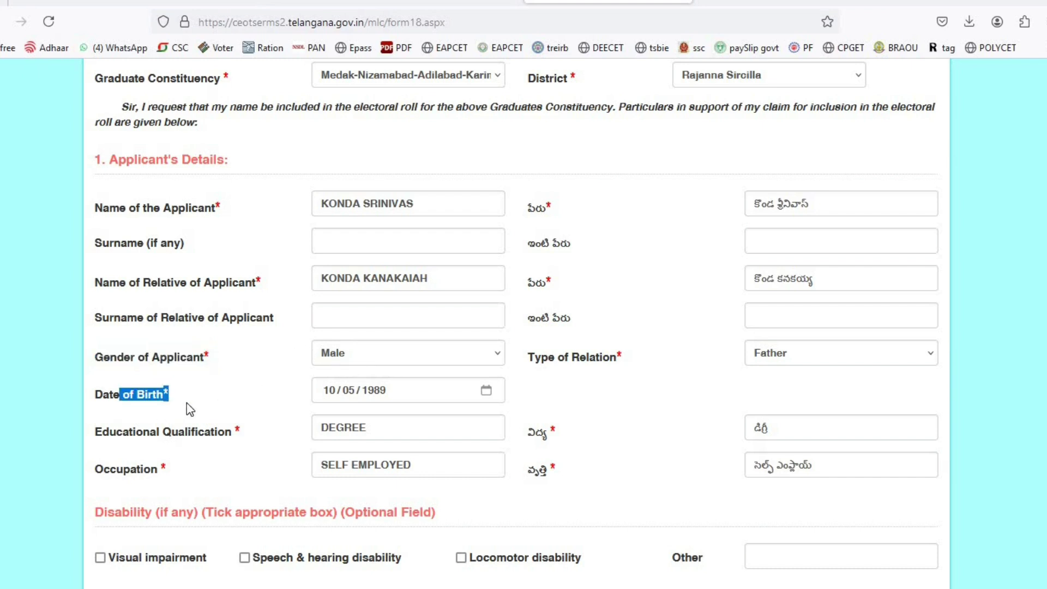
click(309, 407)
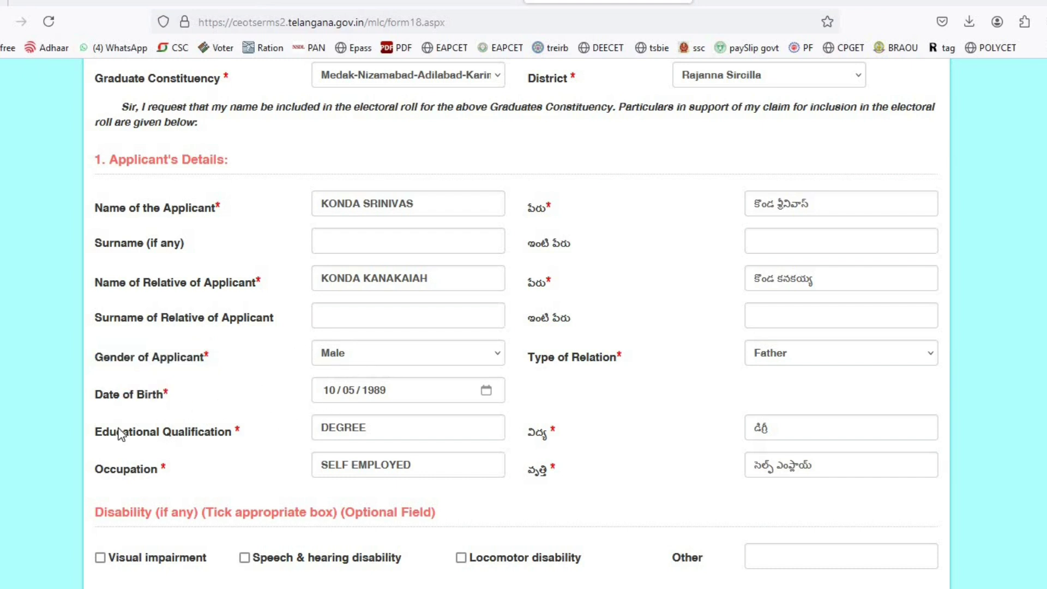
drag(118, 433, 264, 433)
click(264, 433)
Review the optional disability choices and the Address Details section for the place of ordinary residence.
scroll(627, 484, down, 2)
scroll(593, 439, down, 2)
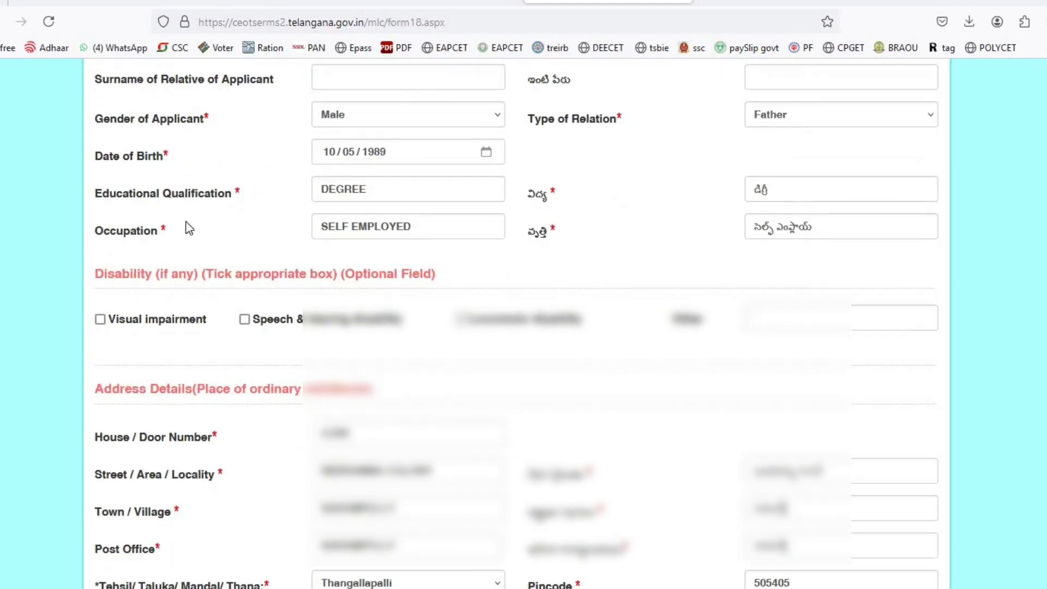
scroll(180, 223, down, 1)
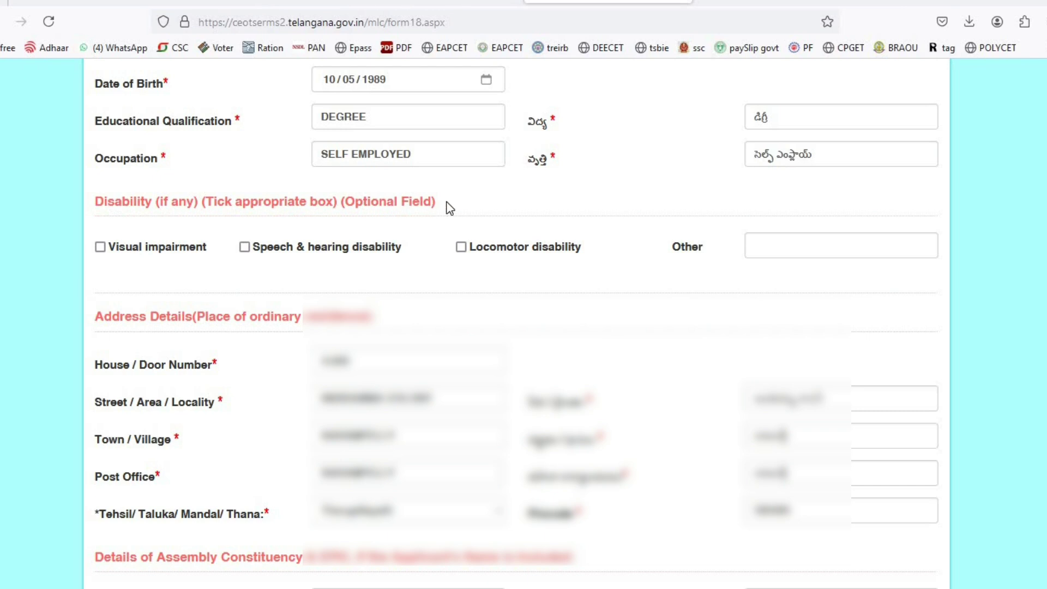
drag(449, 205, 196, 264)
click(137, 266)
scroll(751, 269, down, 3)
drag(137, 160, 198, 172)
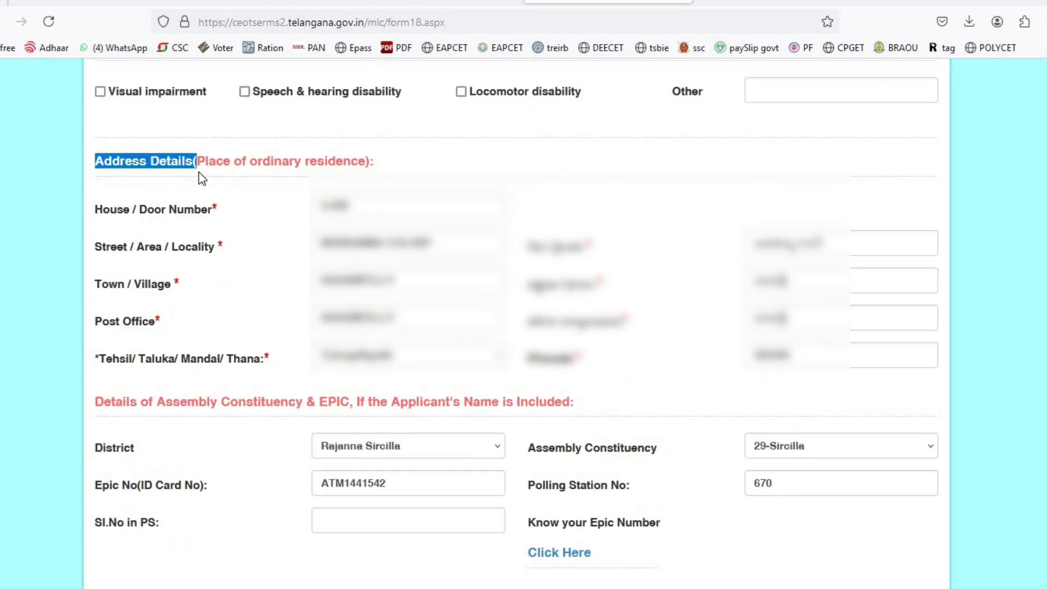
click(191, 232)
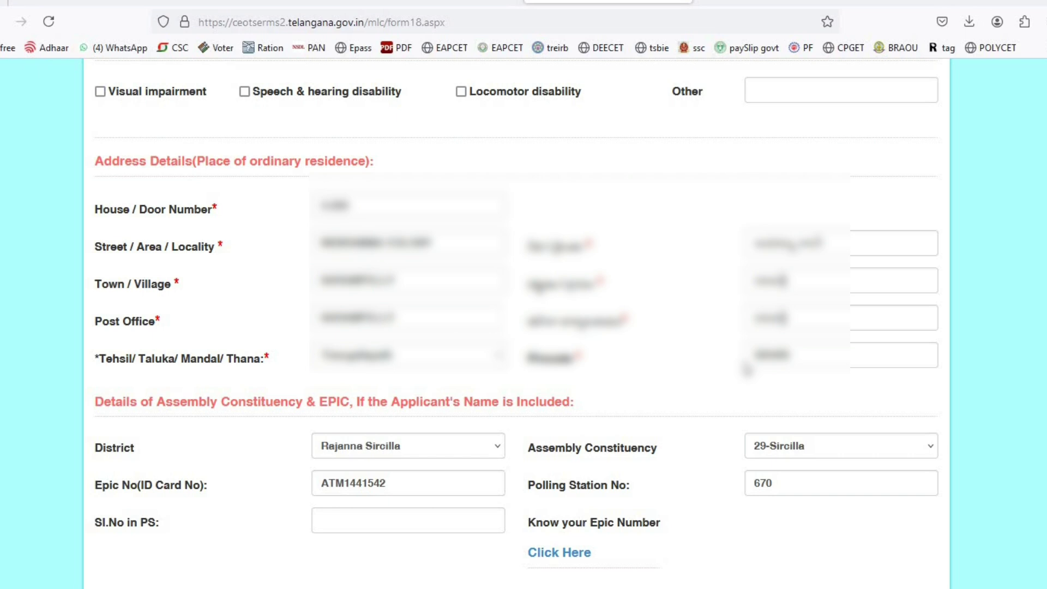
Review the Assembly Constituency and EPIC section, including the district, ID card number and polling station fields.
scroll(502, 354, down, 3)
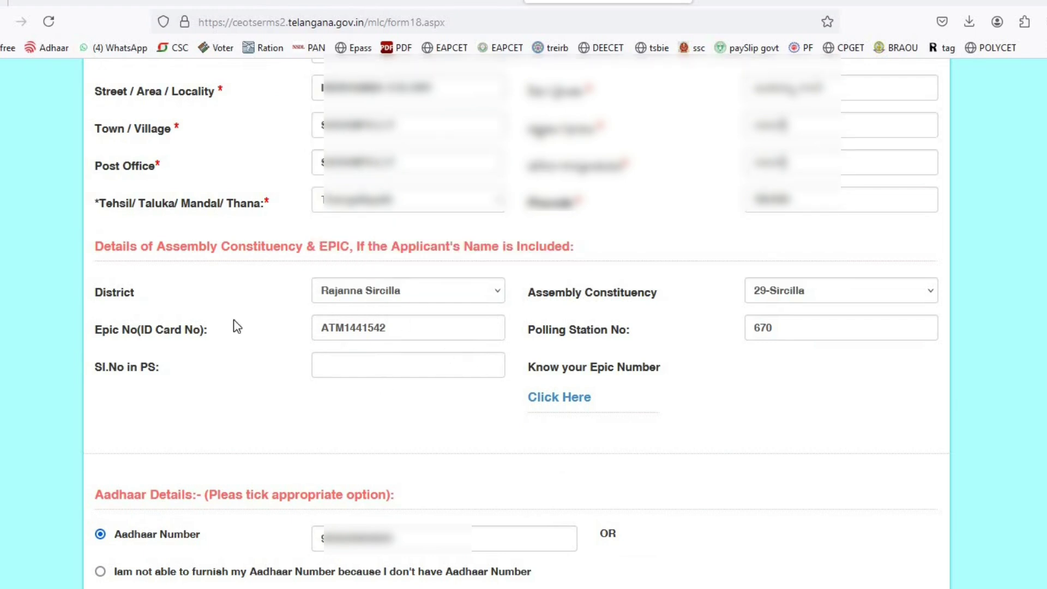
drag(95, 246, 314, 254)
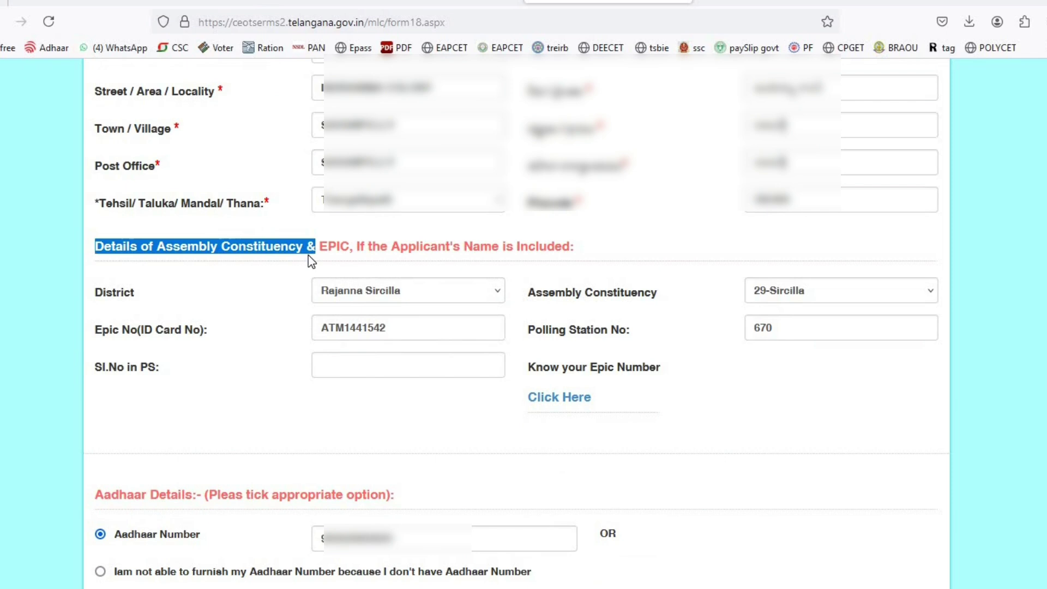
click(250, 306)
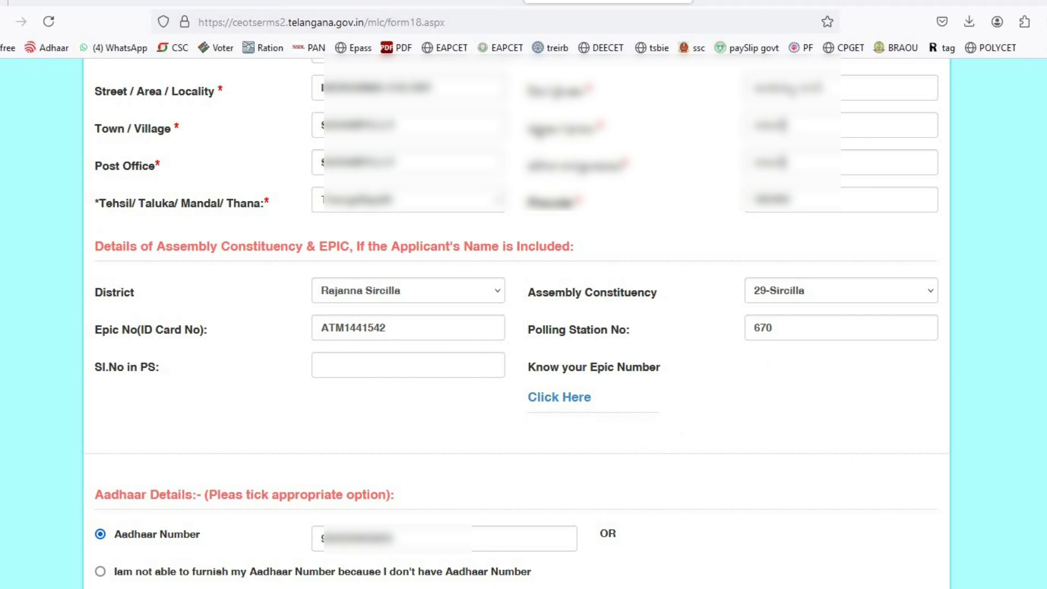
Switch to the voter card image in the picture viewer and check its EPIC, serial and constituency entries against the form.
mouse_move(549, 585)
click(479, 573)
drag(641, 360, 640, 405)
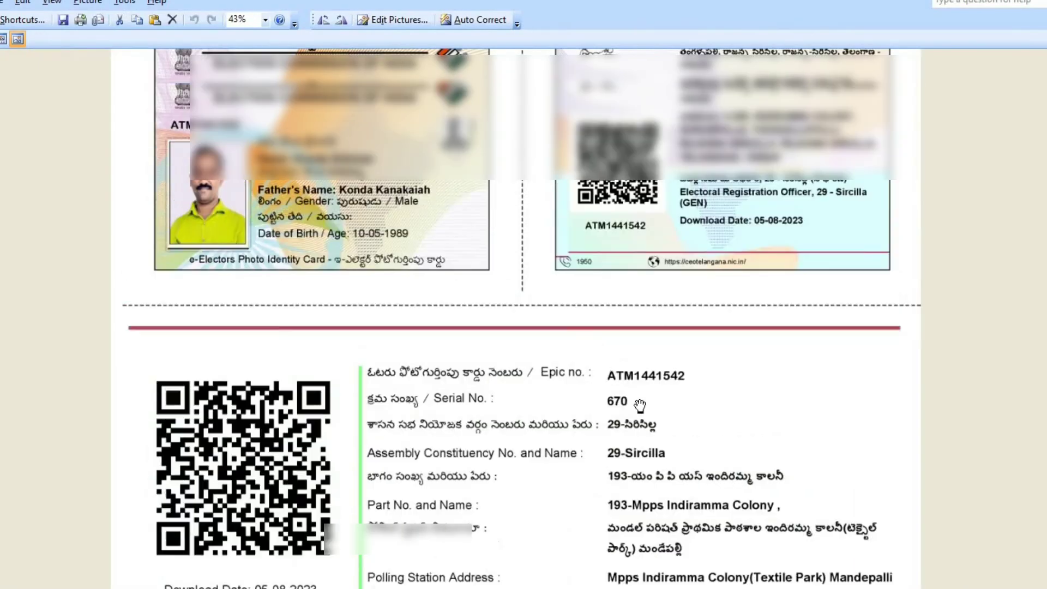
scroll(639, 405, up, 2)
scroll(615, 403, down, 2)
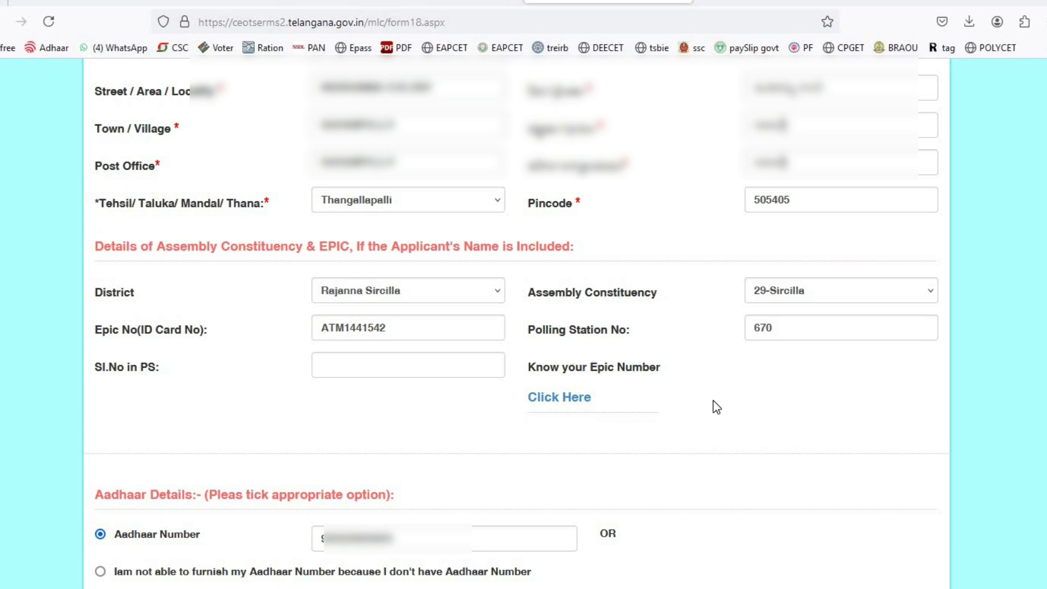
scroll(544, 304, down, 2)
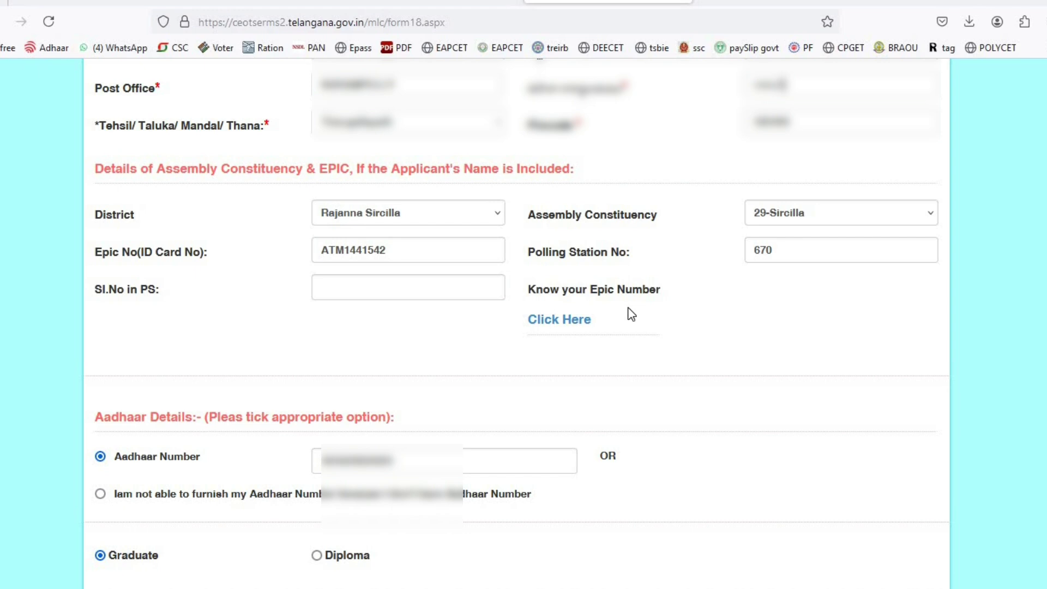
Open the Know your Epic Number lookup, view its Search by Details and Search by Mobile options, and return to the form.
click(562, 323)
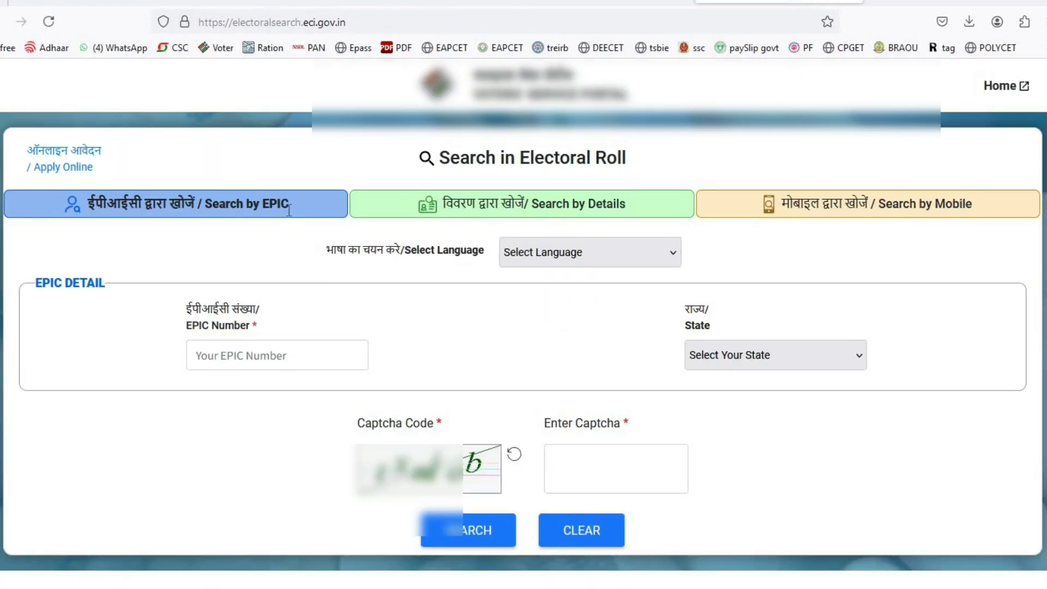
click(598, 210)
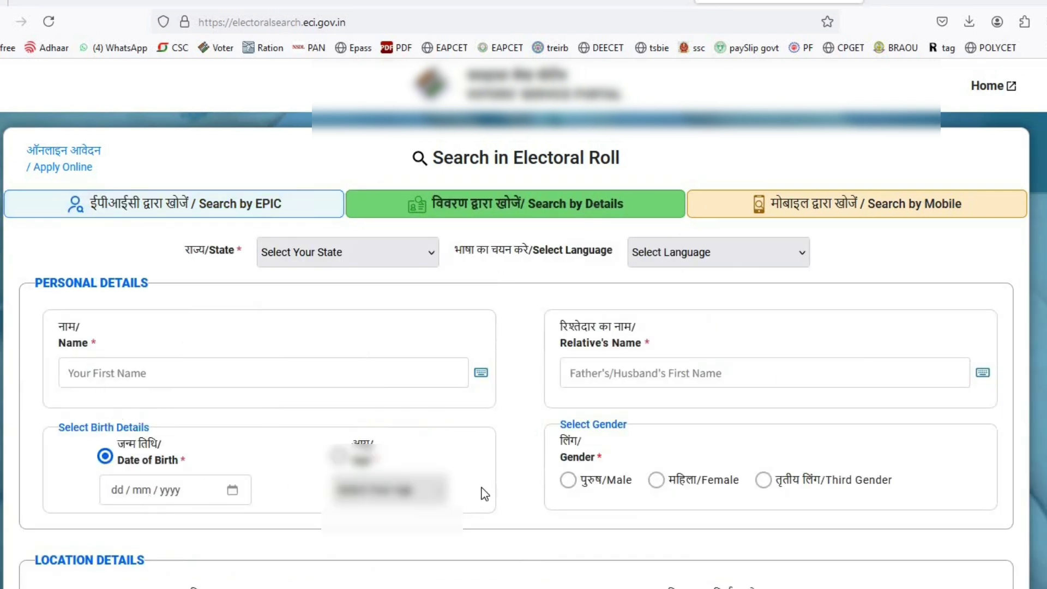
click(943, 200)
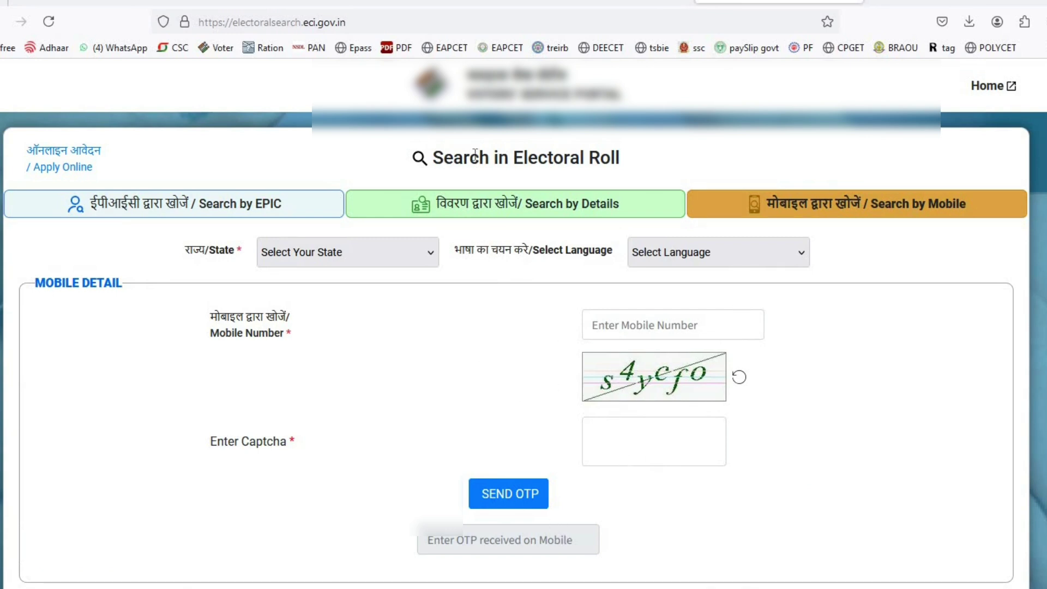
click(582, 4)
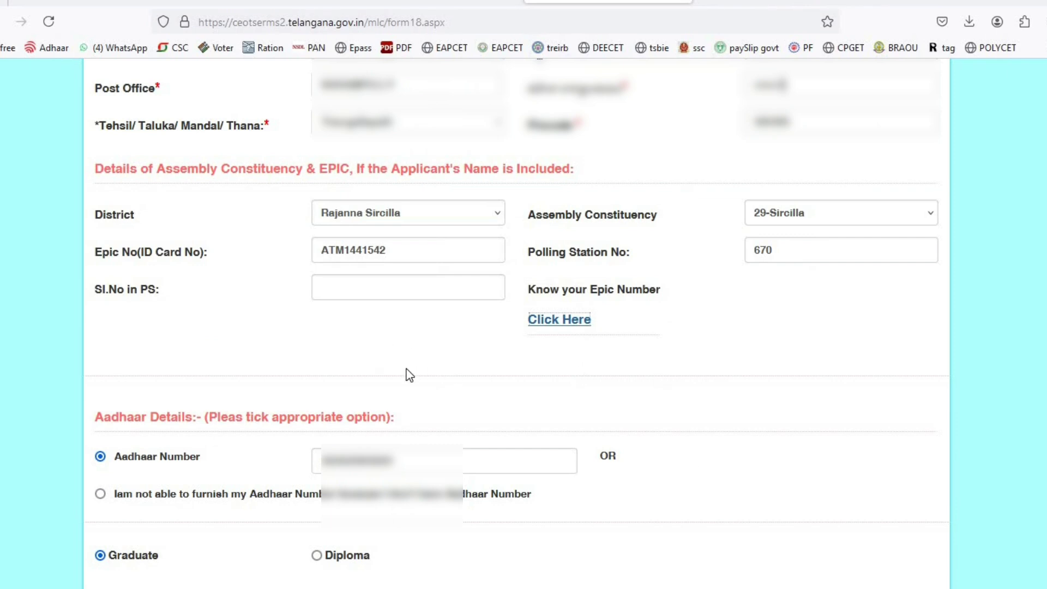
Check the Sl.No in PS field against the voter card image in Microsoft Office Picture Manager, and return to the browser form.
scroll(404, 374, down, 3)
drag(100, 141, 210, 157)
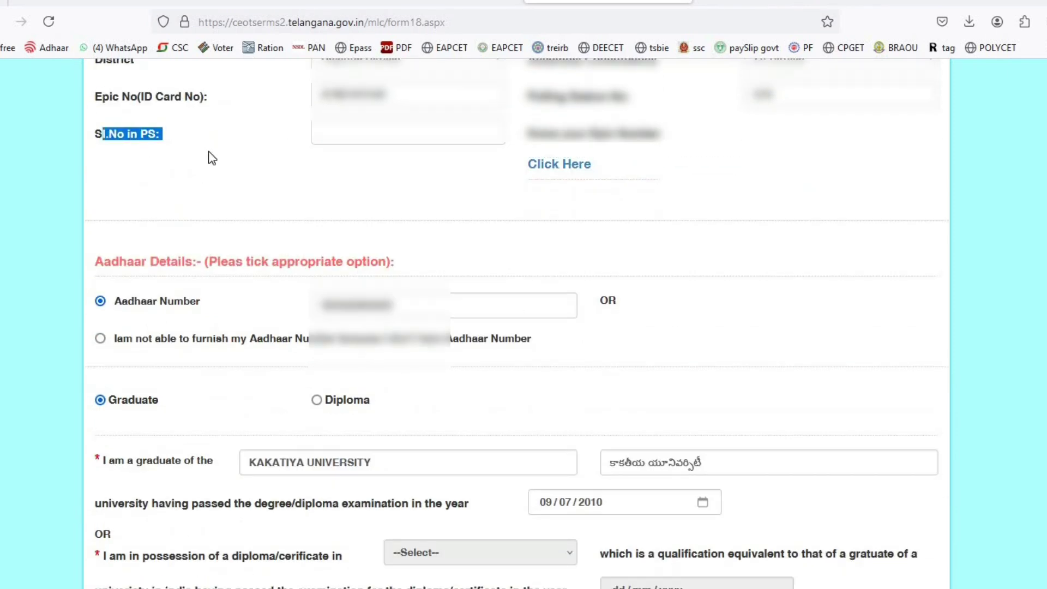
click(211, 157)
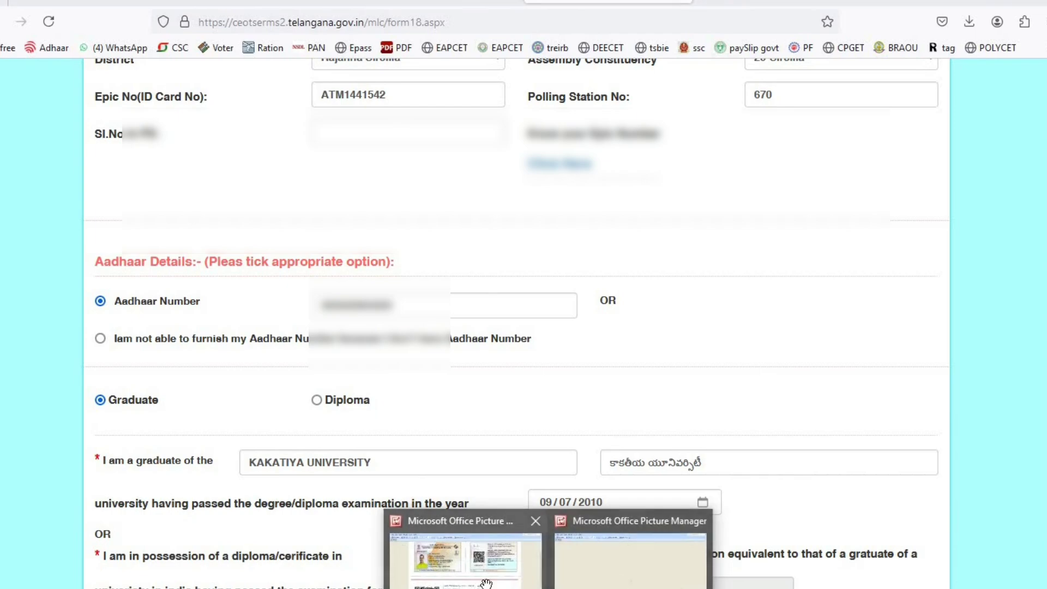
click(622, 578)
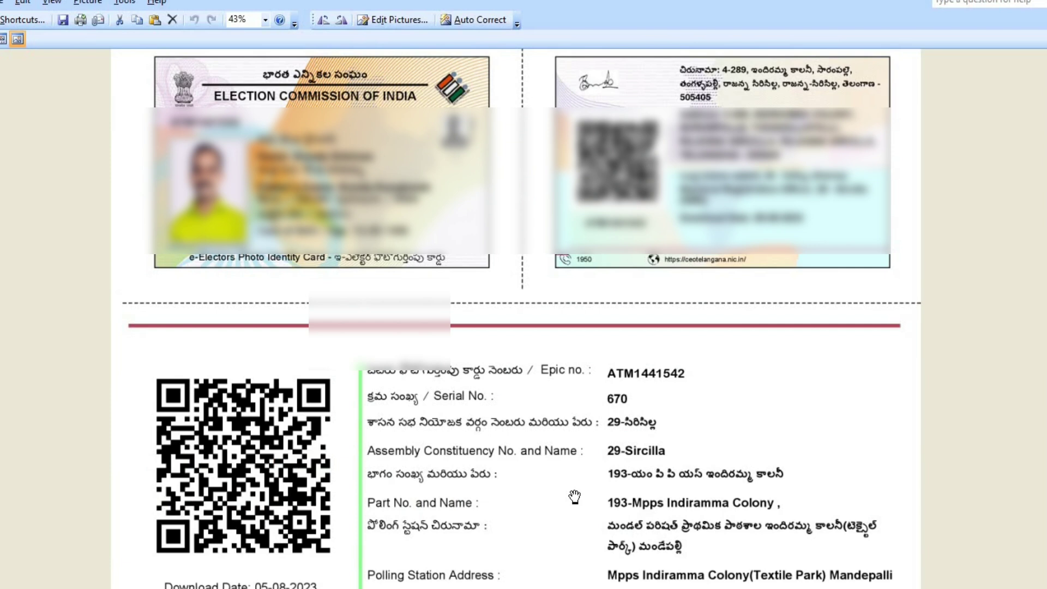
key(alt+Tab)
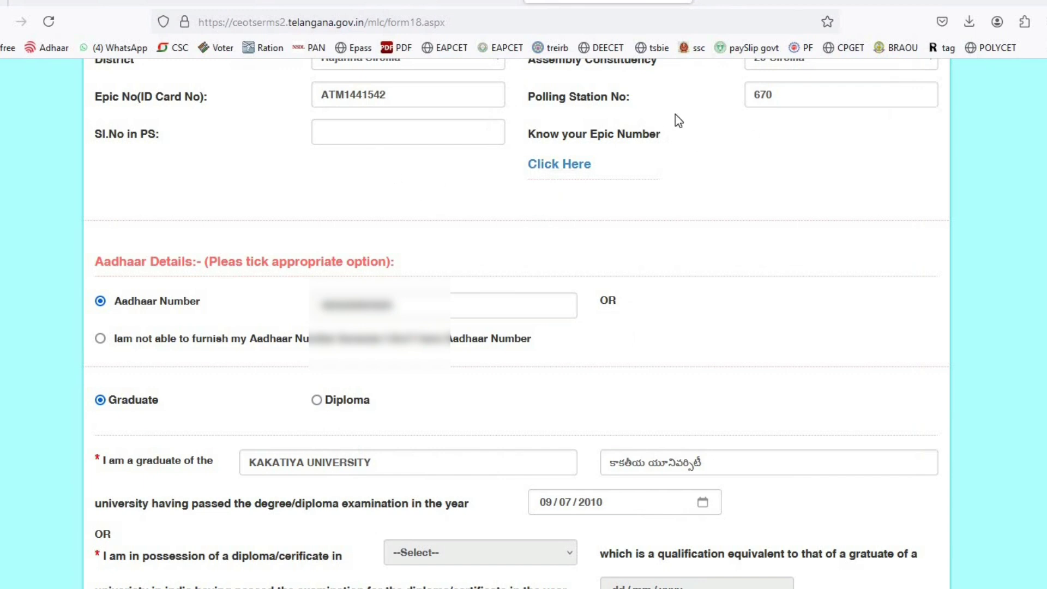
Review the Aadhaar Details section, selecting the option for applicants without an Aadhaar number and switching back to Aadhaar Number.
scroll(671, 256, down, 2)
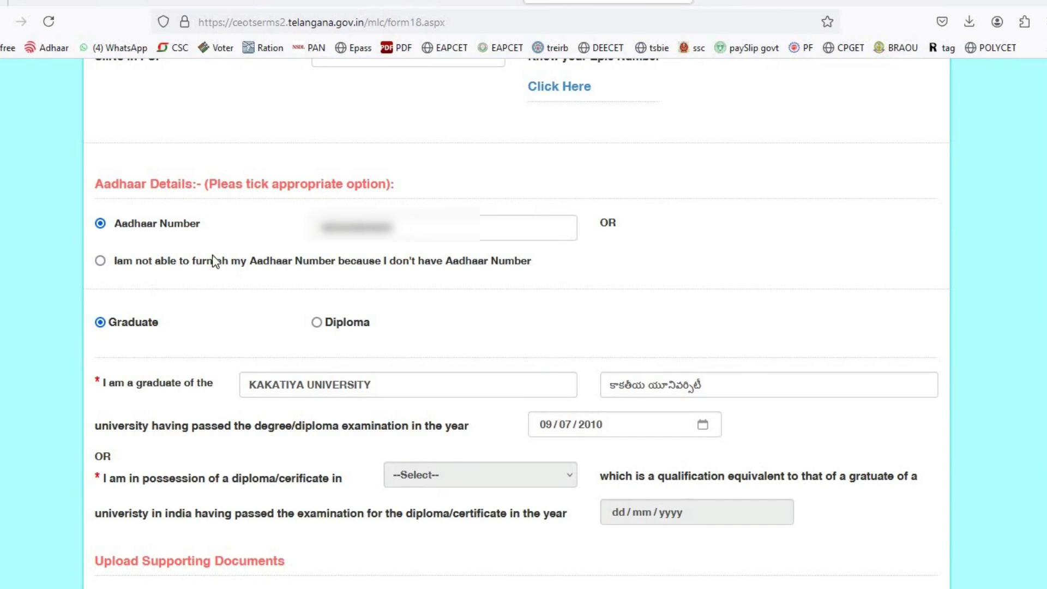
drag(265, 184, 393, 187)
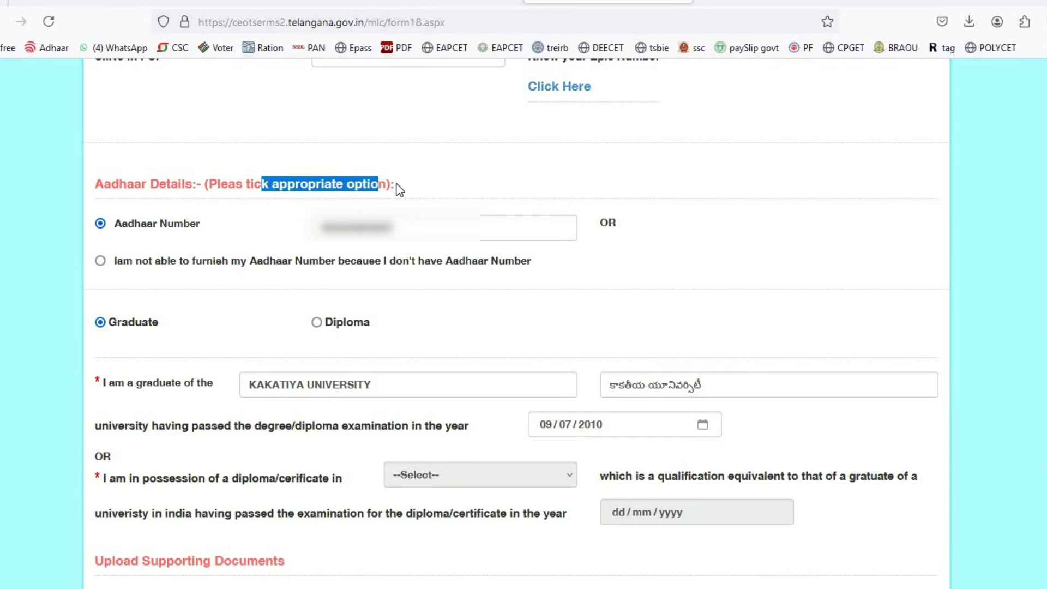
click(397, 189)
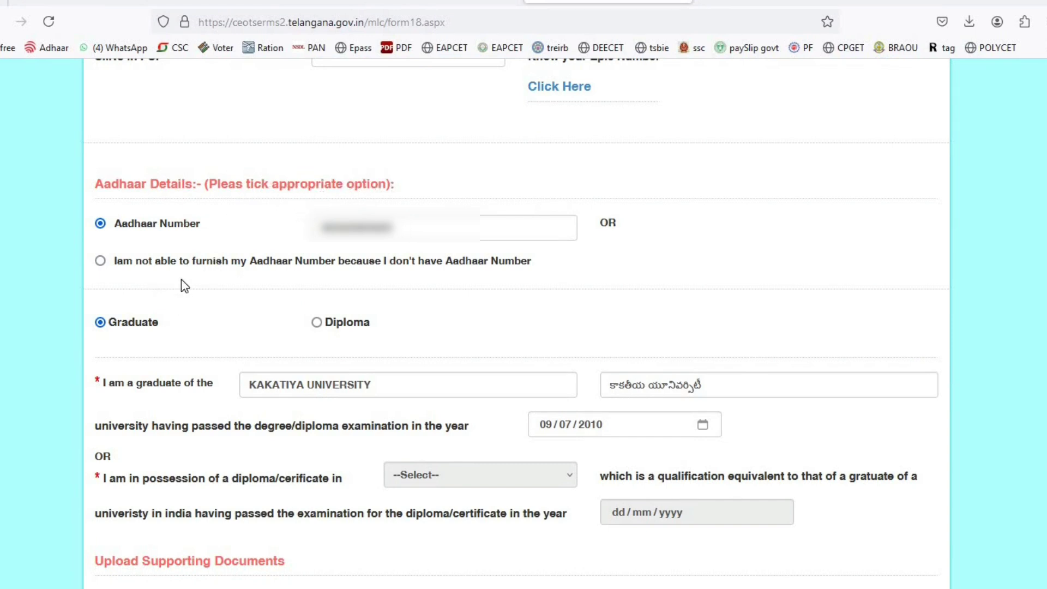
click(100, 261)
click(101, 226)
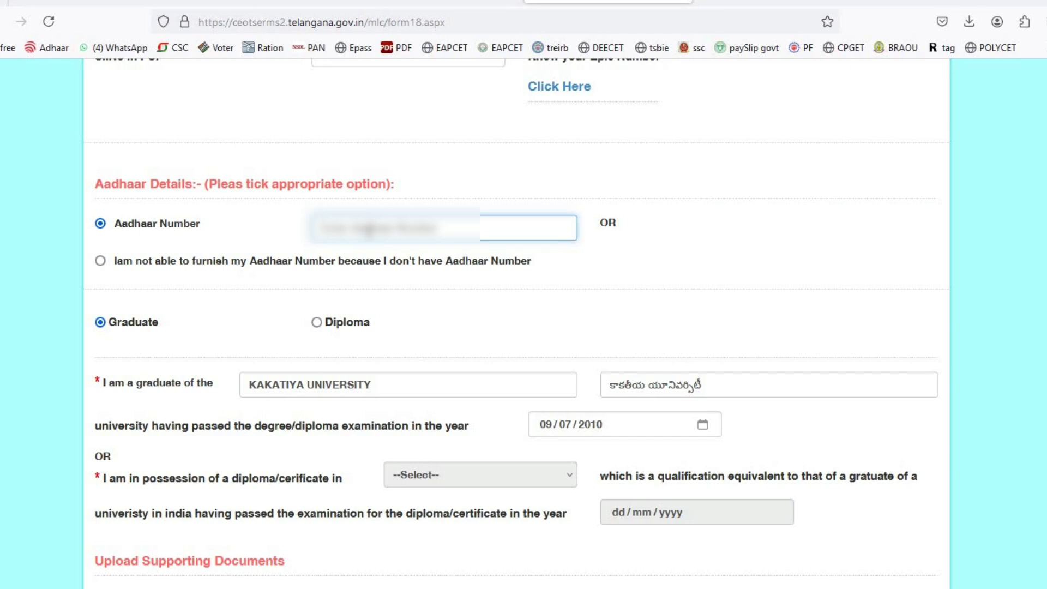
Try to enter the applicant's Aadhaar number, and clear the field again.
click(369, 229)
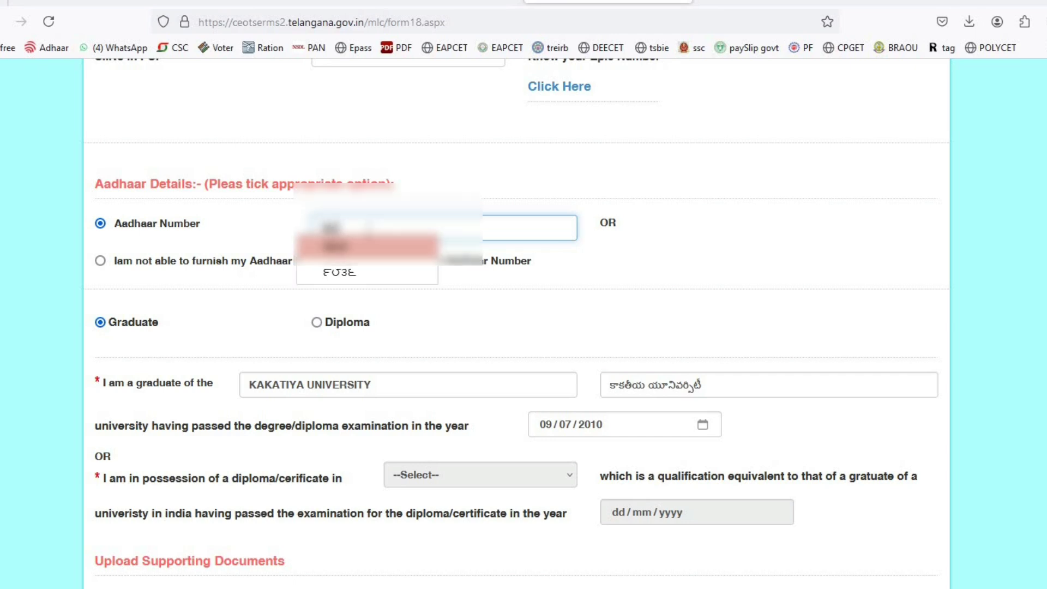
text(0000)
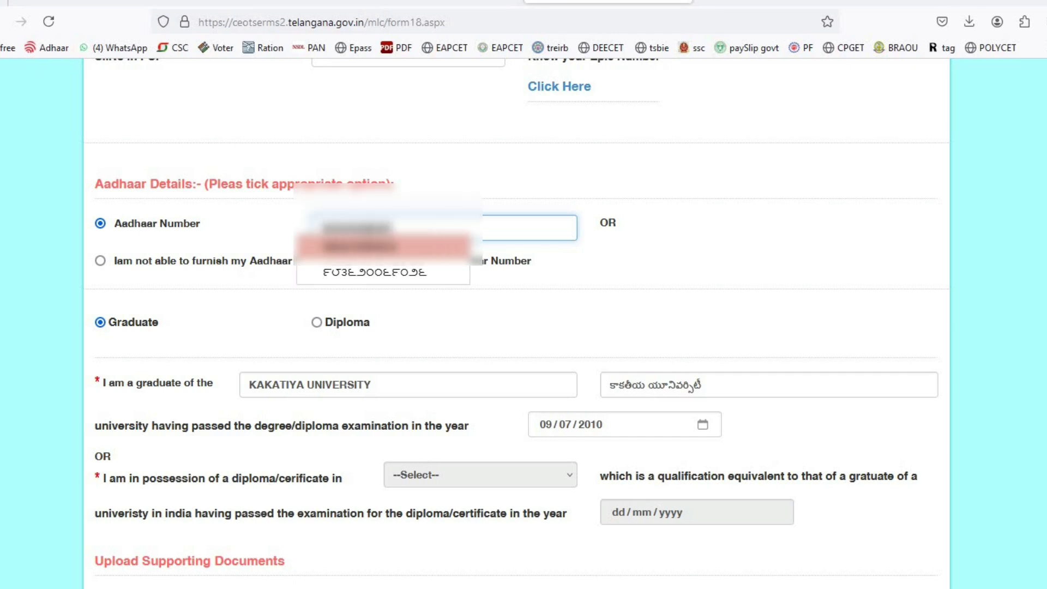
key(BackSpace)
key(BackSpace)
key(BackSpace)
key(BackSpace)
key(BackSpace)
key(BackSpace)
key(BackSpace)
key(BackSpace)
key(BackSpace)
key(BackSpace)
key(BackSpace)
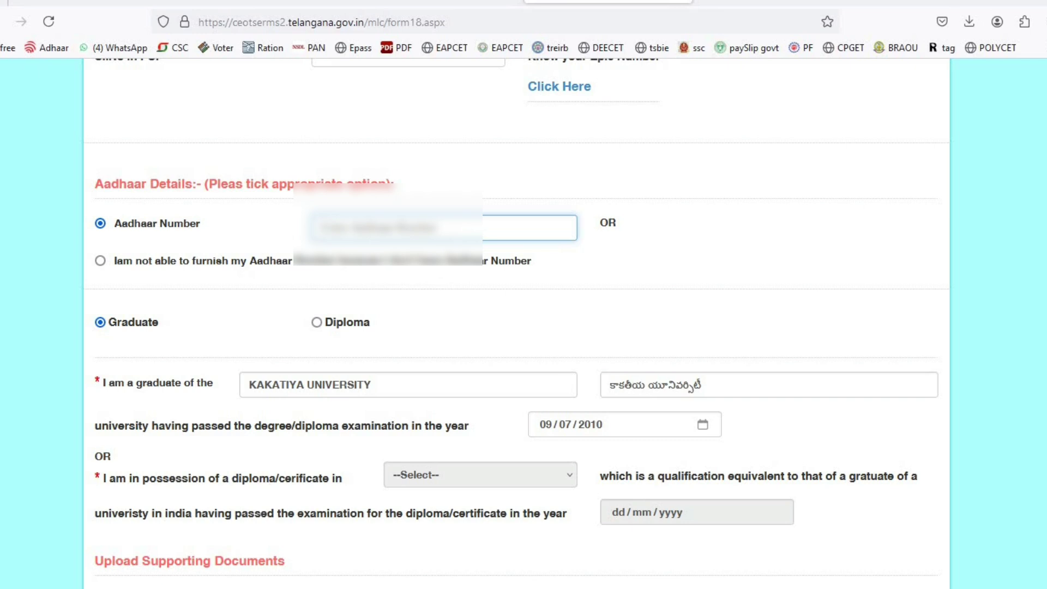
Switch the keyboard input language and enter the applicant's Aadhaar number.
key(super+space)
text(0000000)
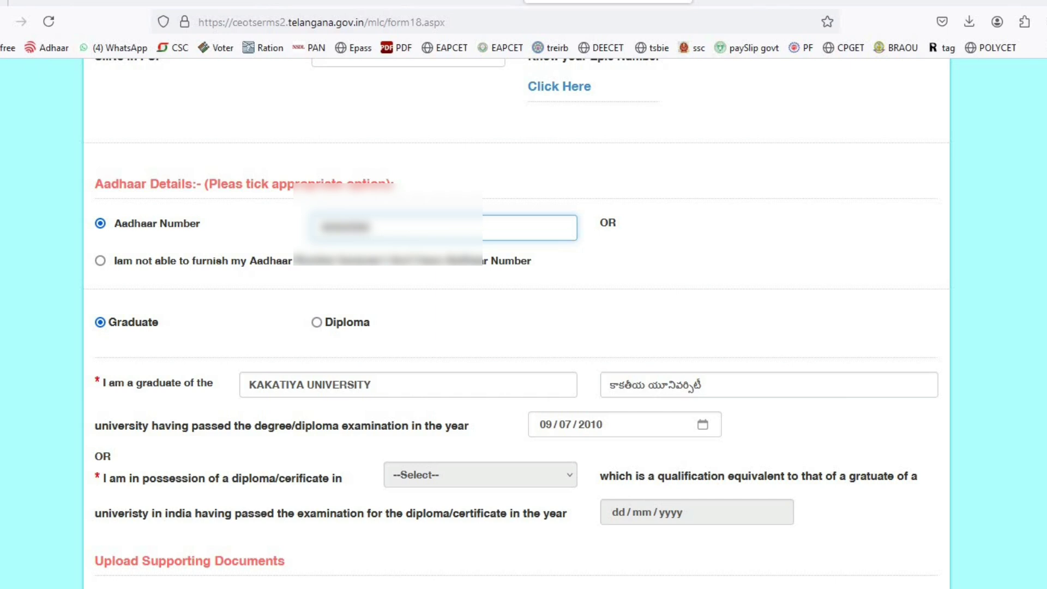
text(0000)
click(413, 278)
Review the Graduate and Diploma options and the university name and passing date fields.
scroll(164, 314, down, 3)
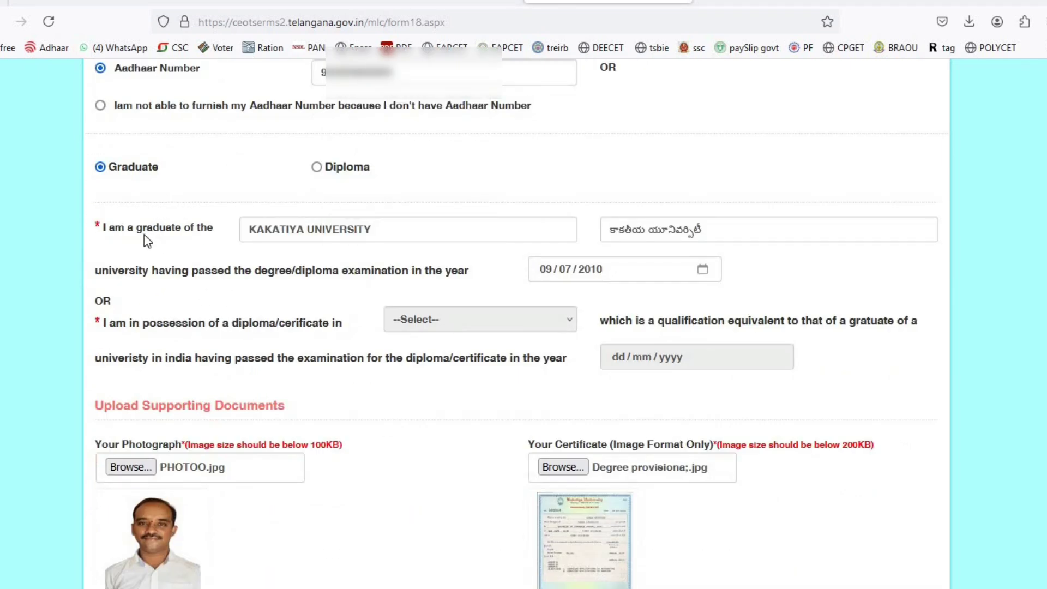
scroll(159, 245, down, 2)
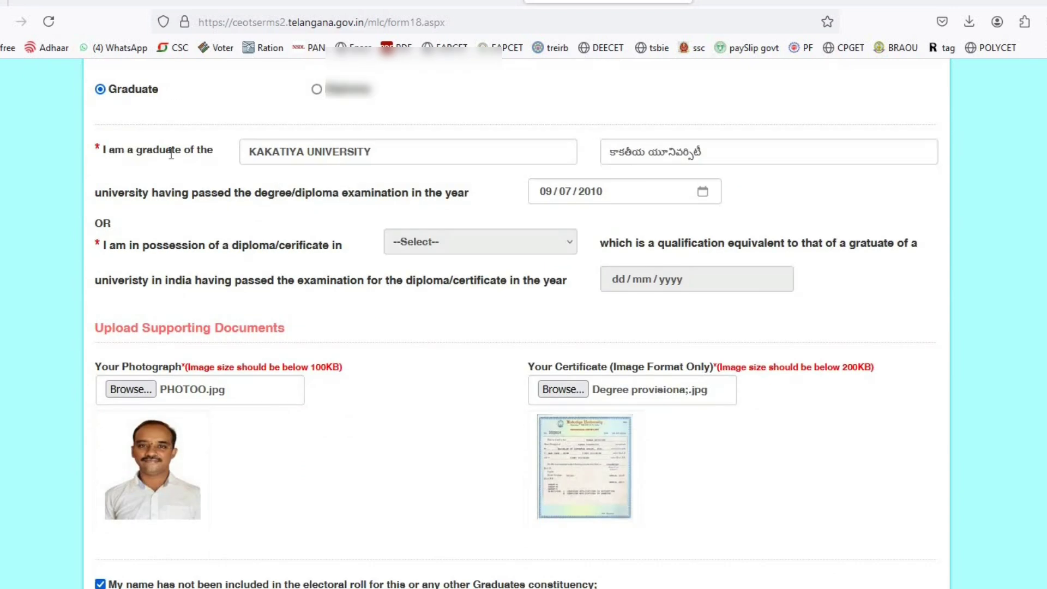
drag(107, 150, 253, 161)
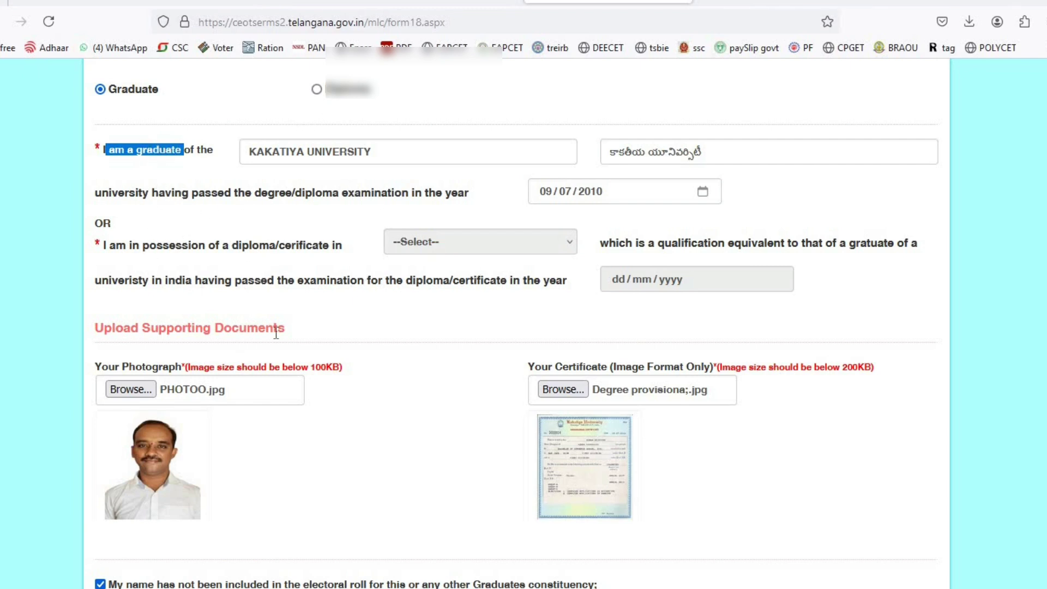
Review the uploaded documents, roll inclusion, contact and declaration sections, and submit the Form-18 application.
scroll(139, 236, down, 3)
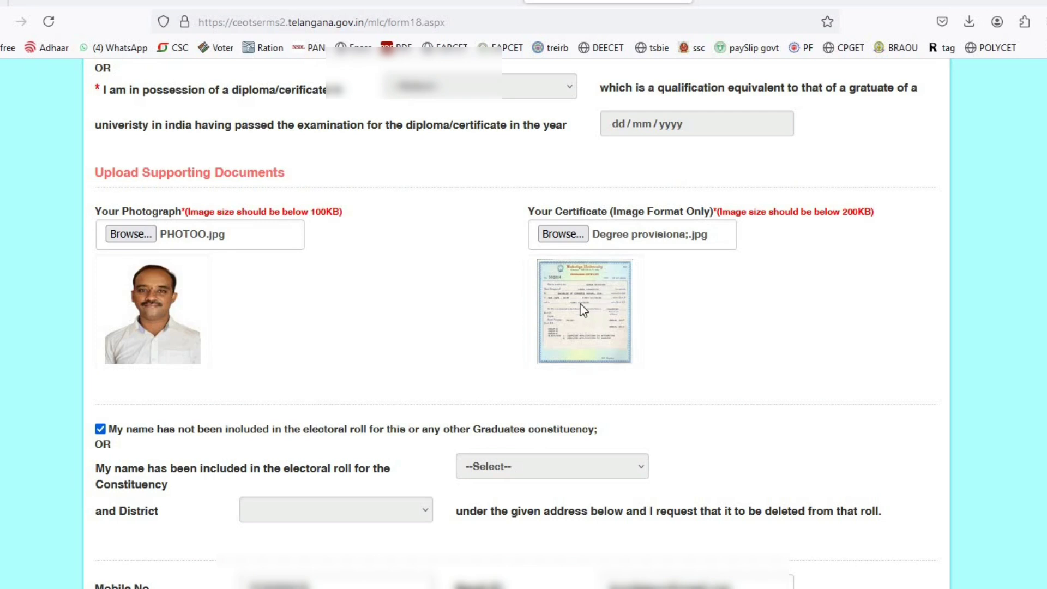
scroll(573, 302, down, 4)
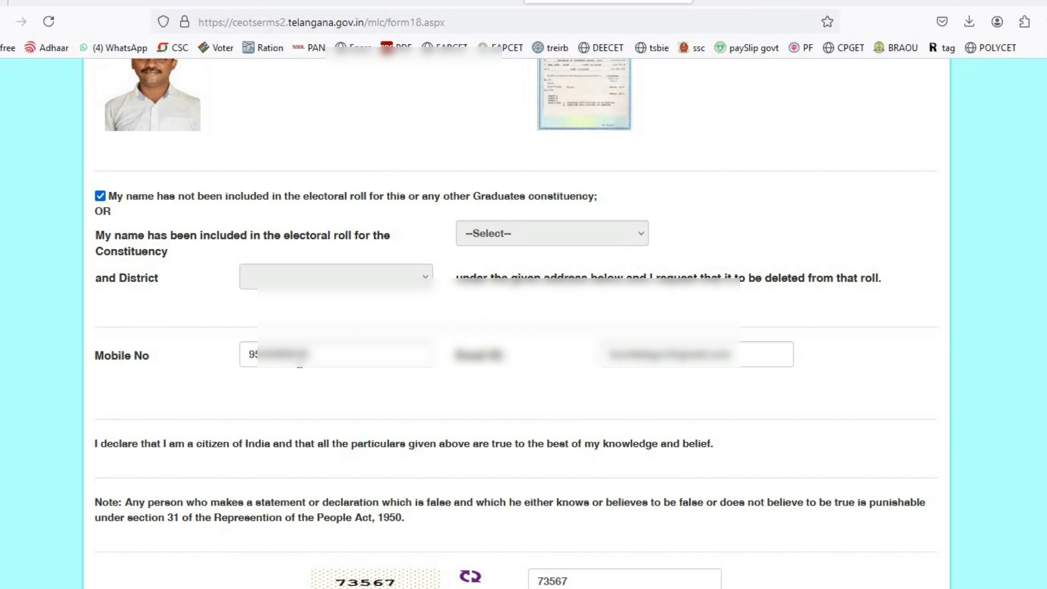
scroll(461, 463, down, 1)
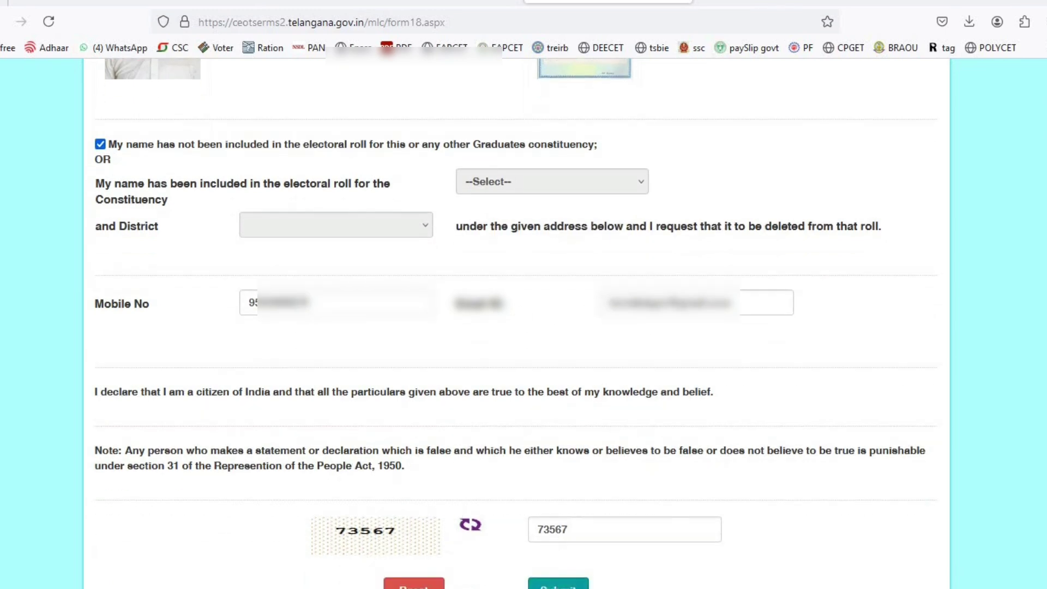
click(558, 583)
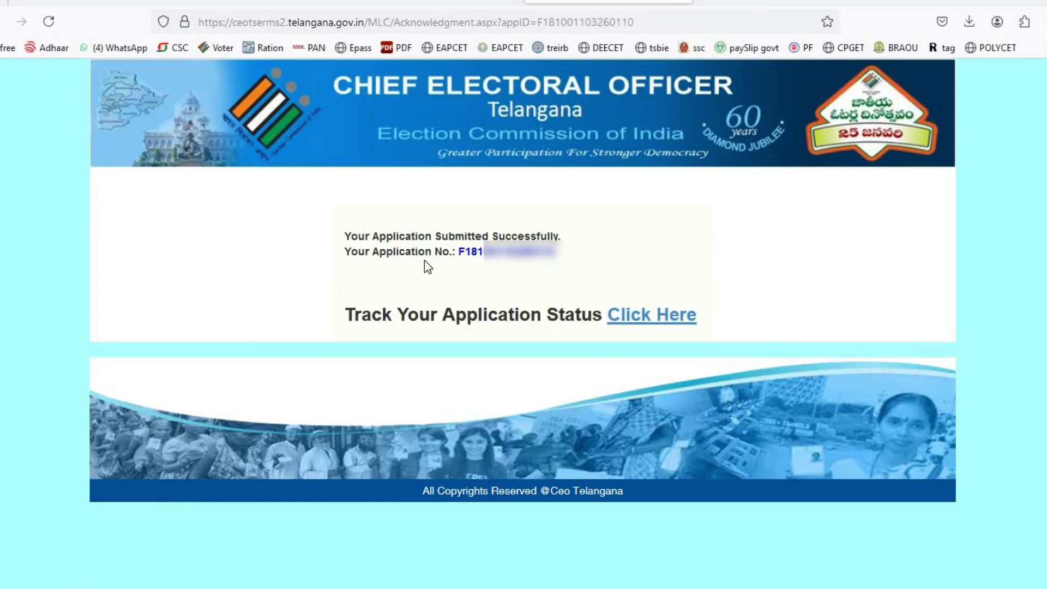
Copy the application number from the acknowledgment page.
double_click(468, 252)
triple_click(469, 251)
double_click(470, 251)
right_click(481, 249)
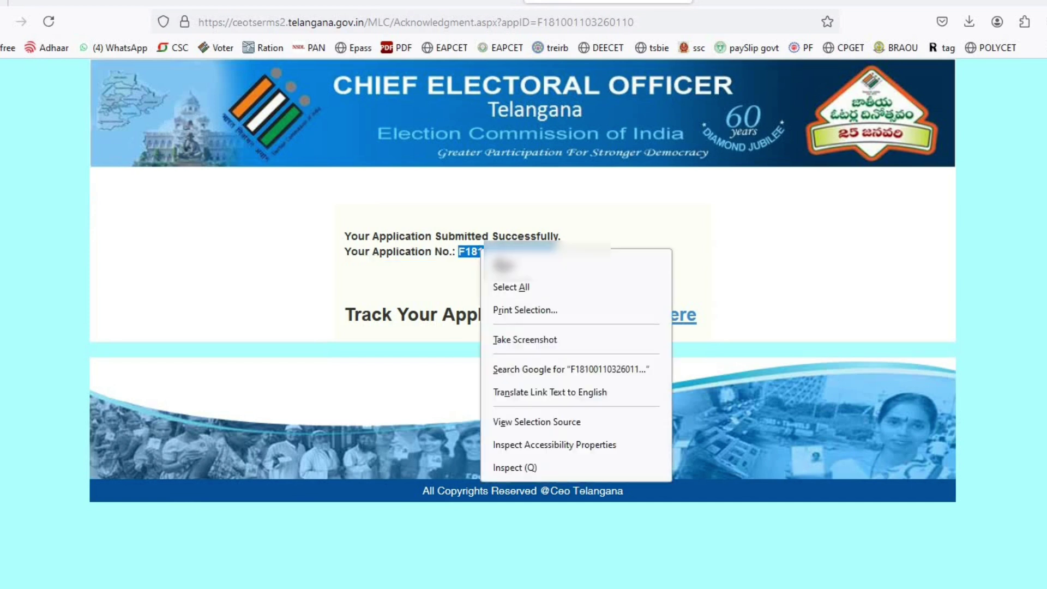
click(503, 266)
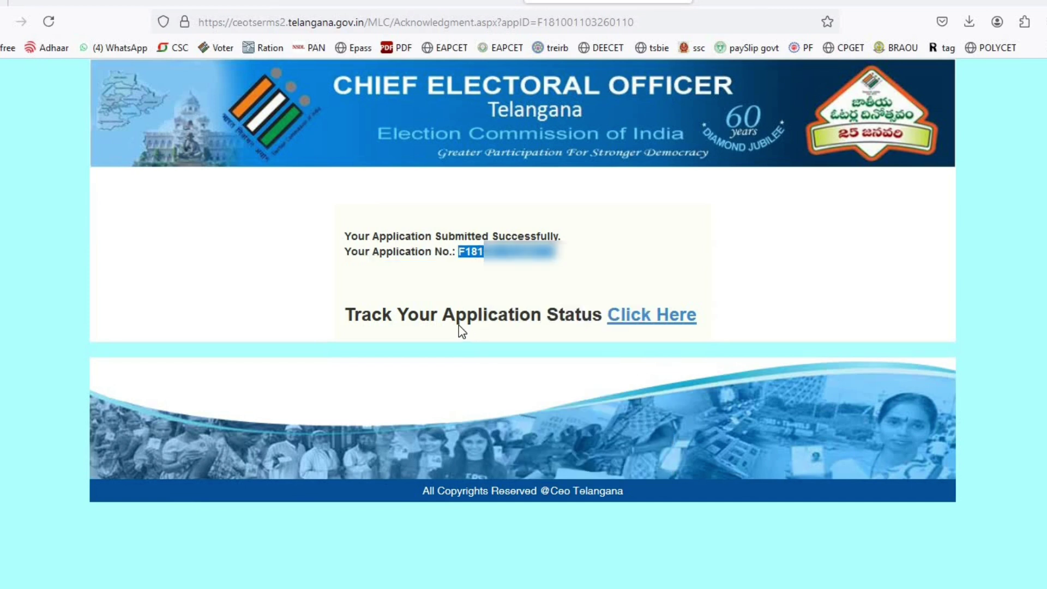
Open the application status tracking page from the acknowledgment.
click(828, 21)
click(759, 223)
click(644, 315)
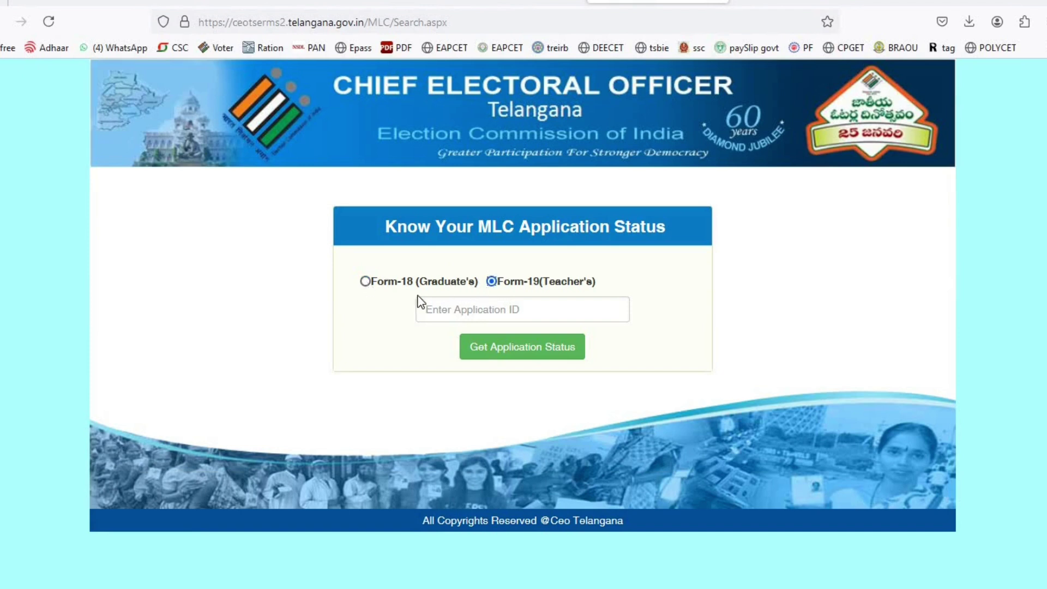
Look up the application status for Form-18 (Graduate's) using the copied application number, correcting the entry and retrying if it is rejected.
click(471, 314)
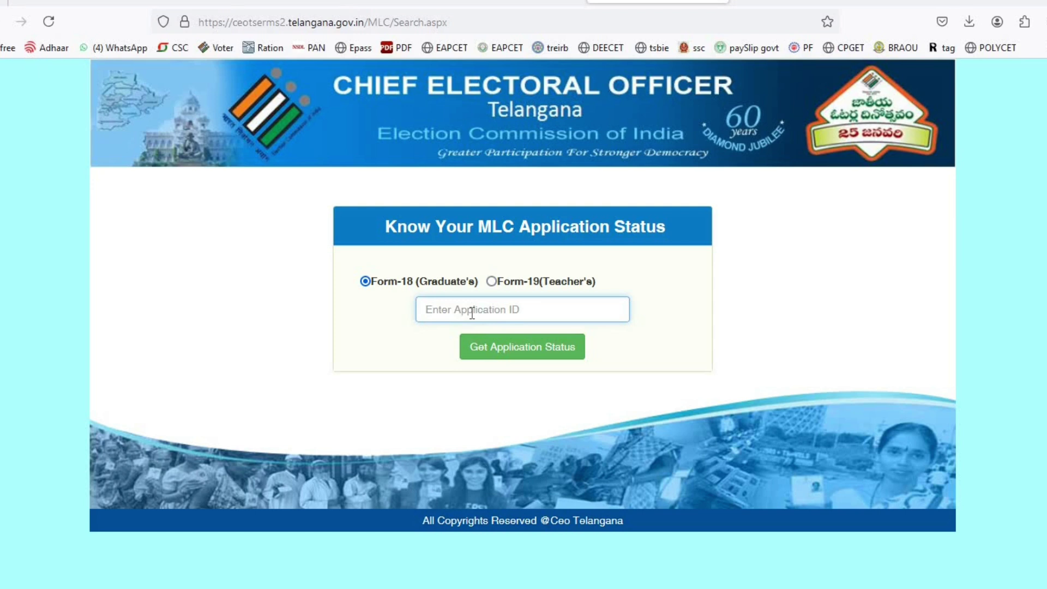
key(ctrl+v)
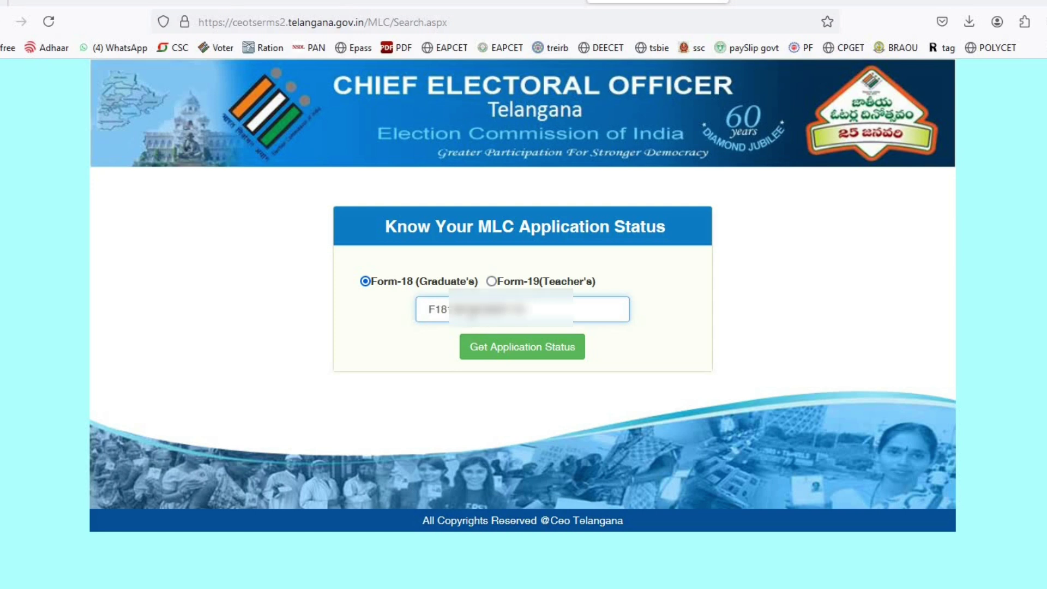
click(526, 353)
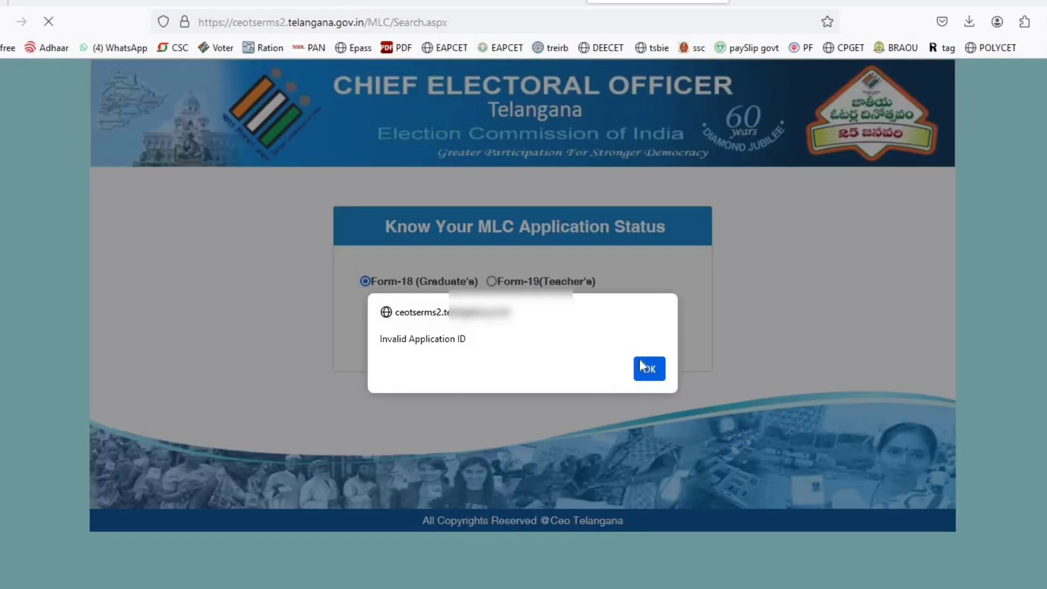
key(Return)
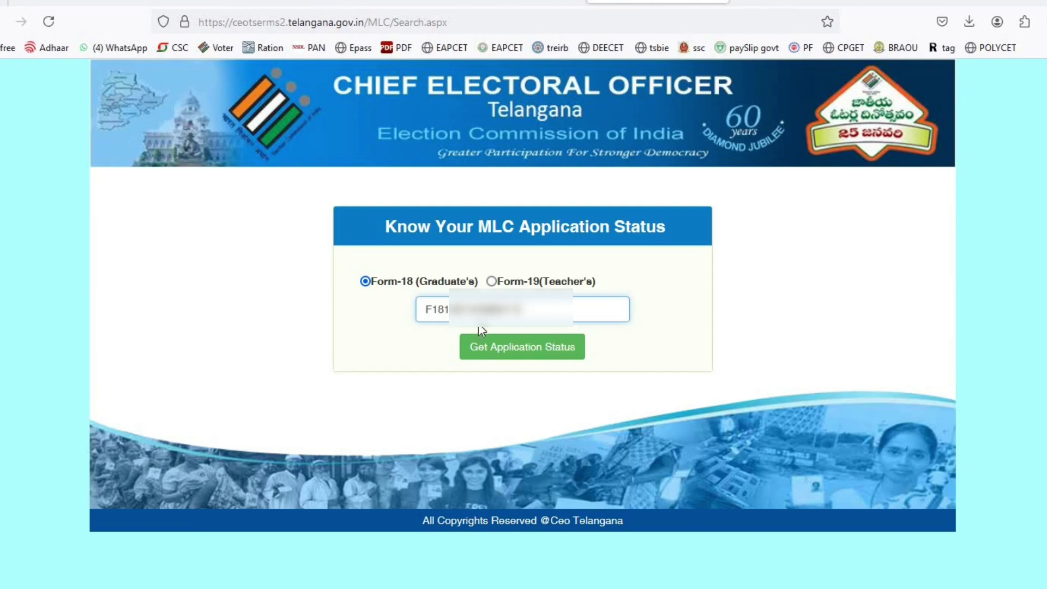
click(498, 356)
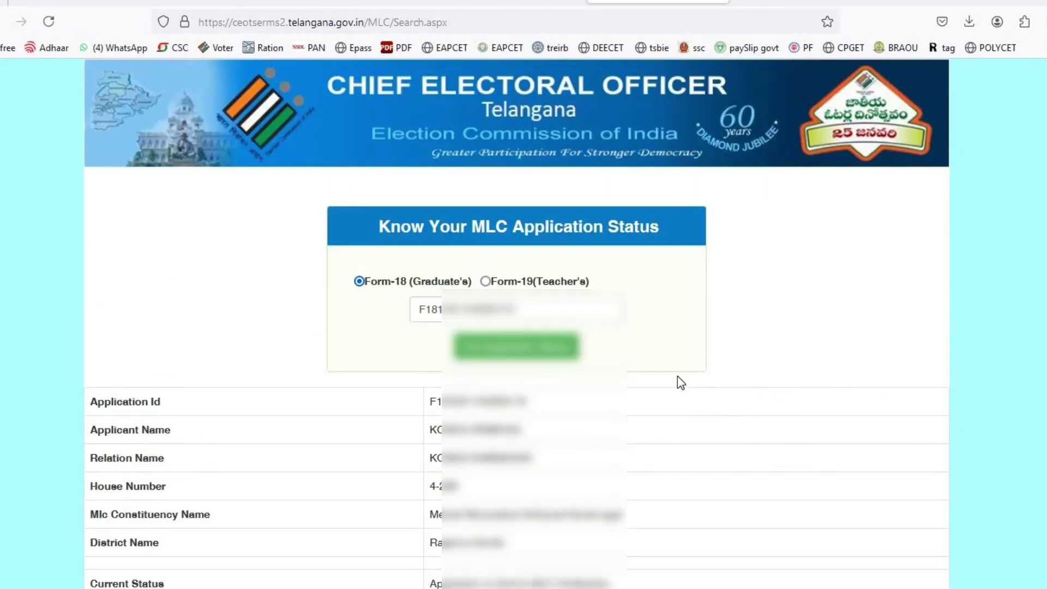
Review the application status details down to the Current Status row, and close the status page.
scroll(677, 376, down, 3)
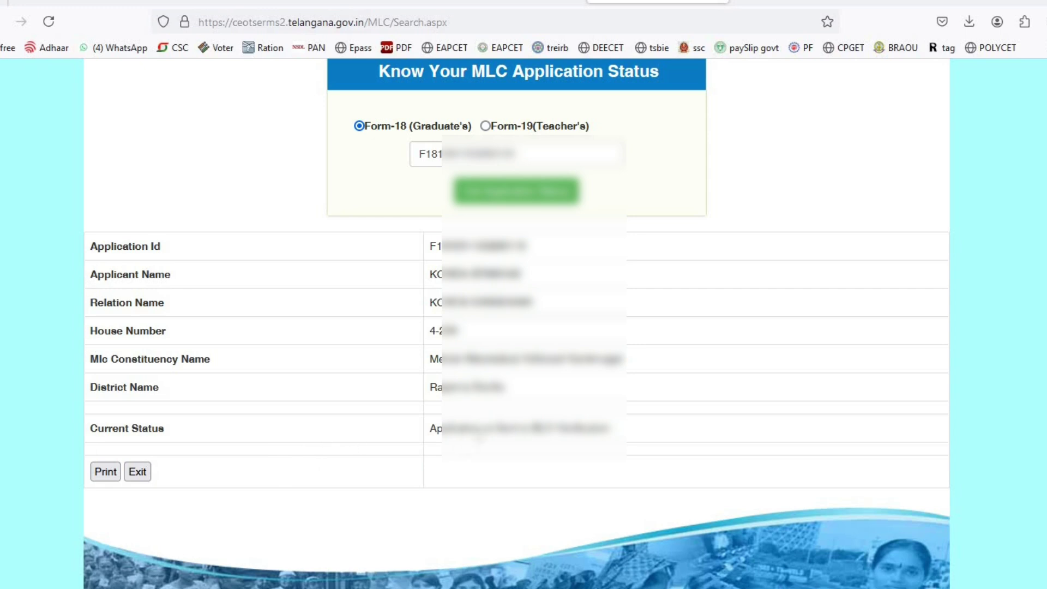
triple_click(620, 431)
click(620, 437)
scroll(554, 87, up, 2)
key(ctrl+w)
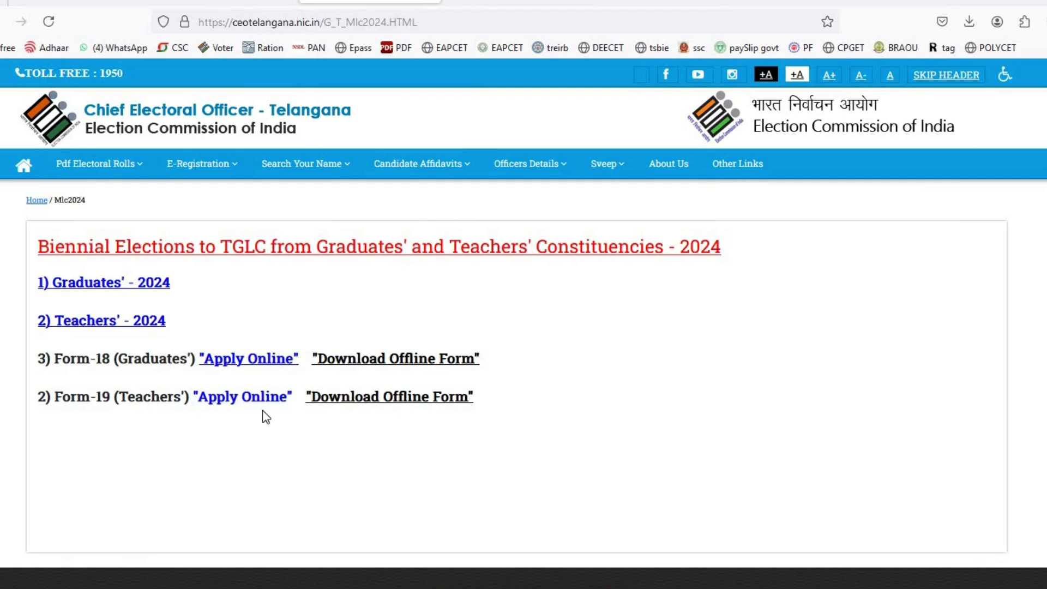
Open the online application for Form-19 (Teachers) and review its applicant, address, disability and assembly constituency sections.
click(249, 403)
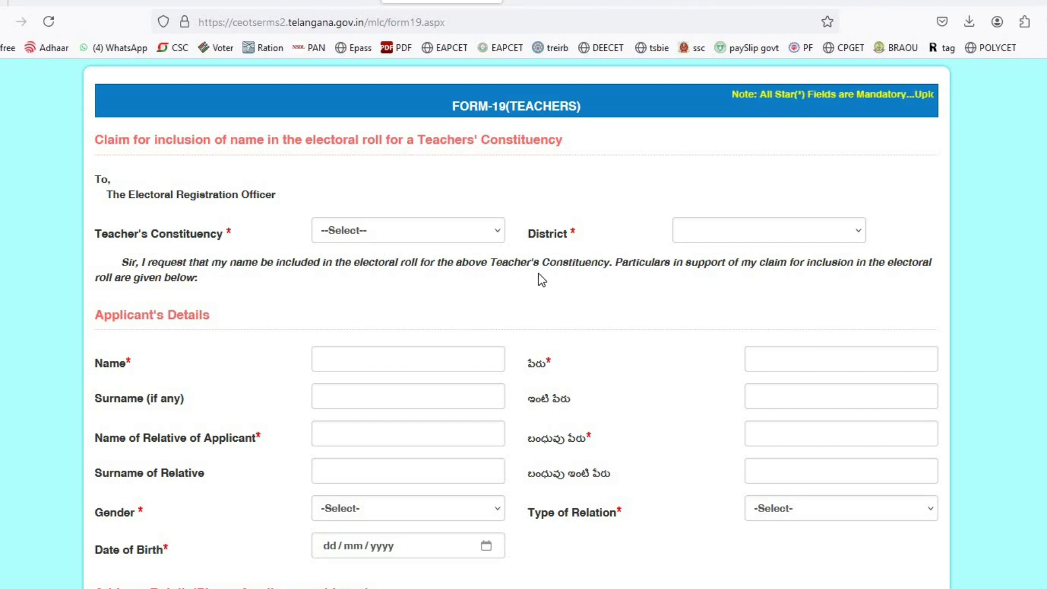
scroll(523, 273, down, 3)
scroll(456, 313, down, 12)
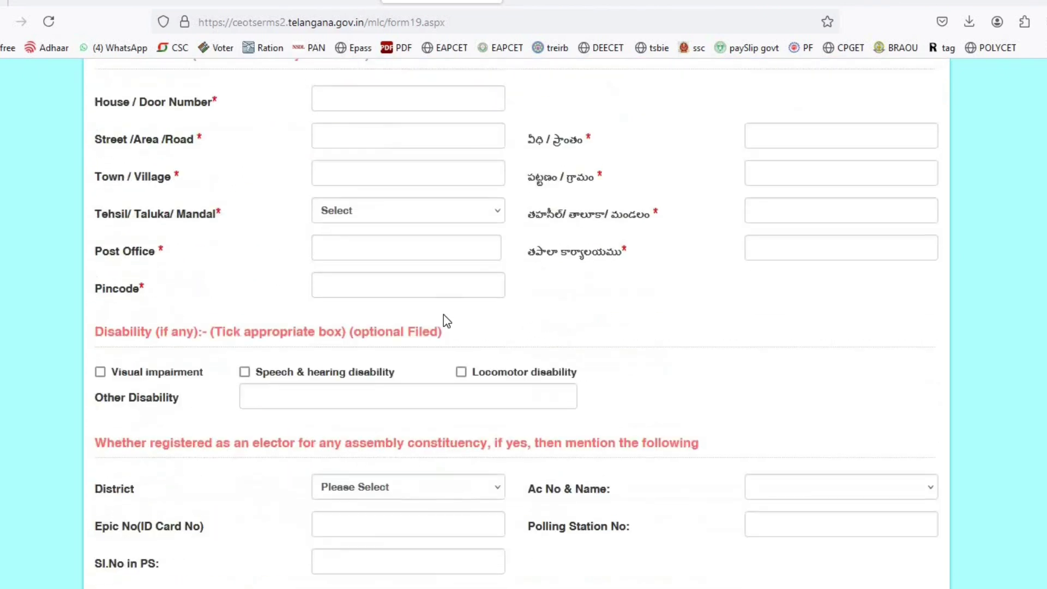
Review the Aadhaar details, the teaching experience from the last six years and the supporting document uploads in Form-19.
scroll(445, 314, down, 3)
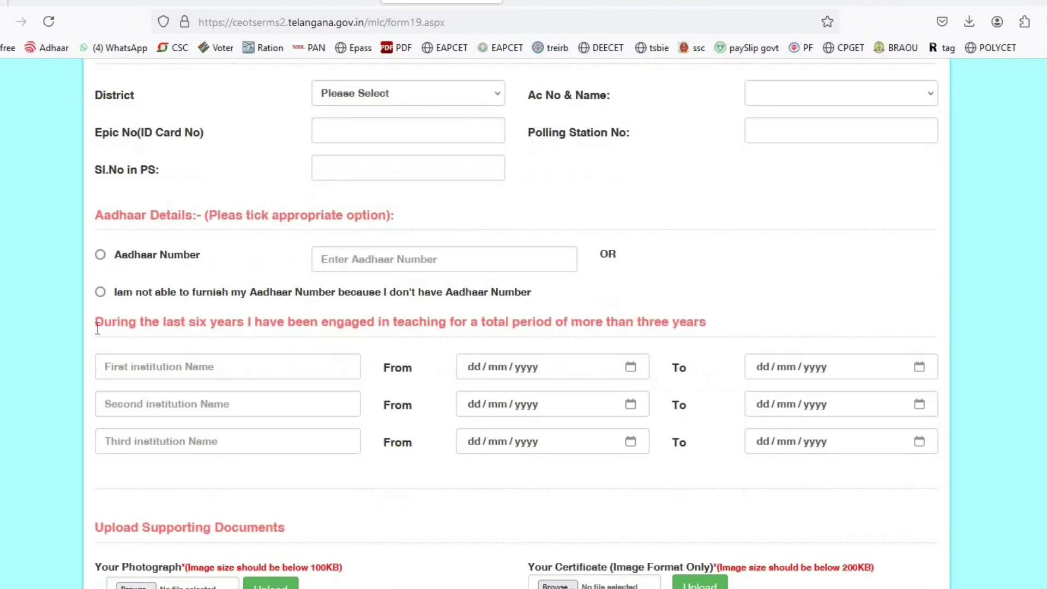
drag(95, 323, 931, 461)
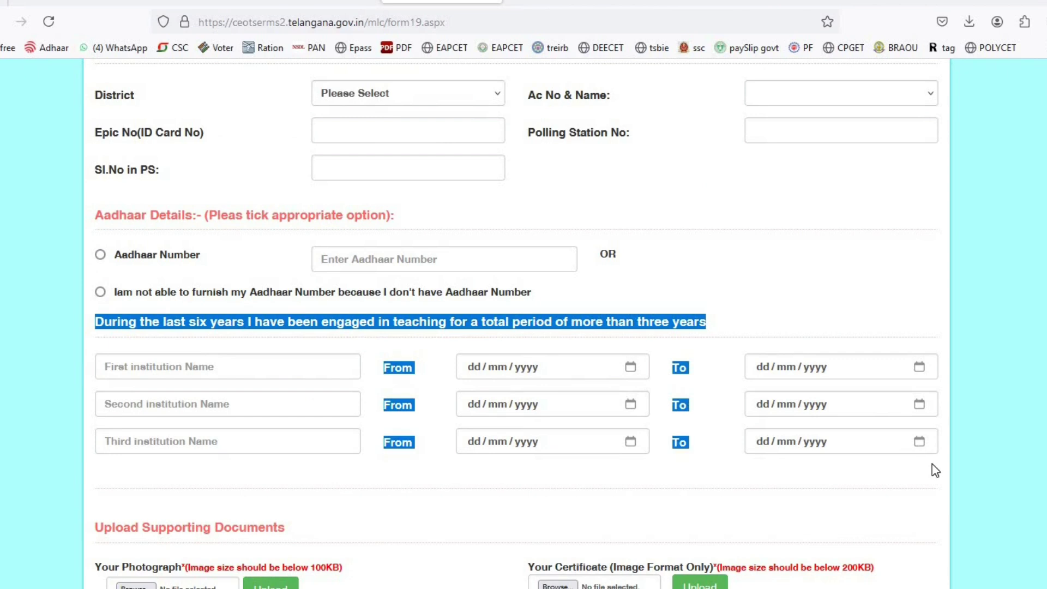
click(477, 425)
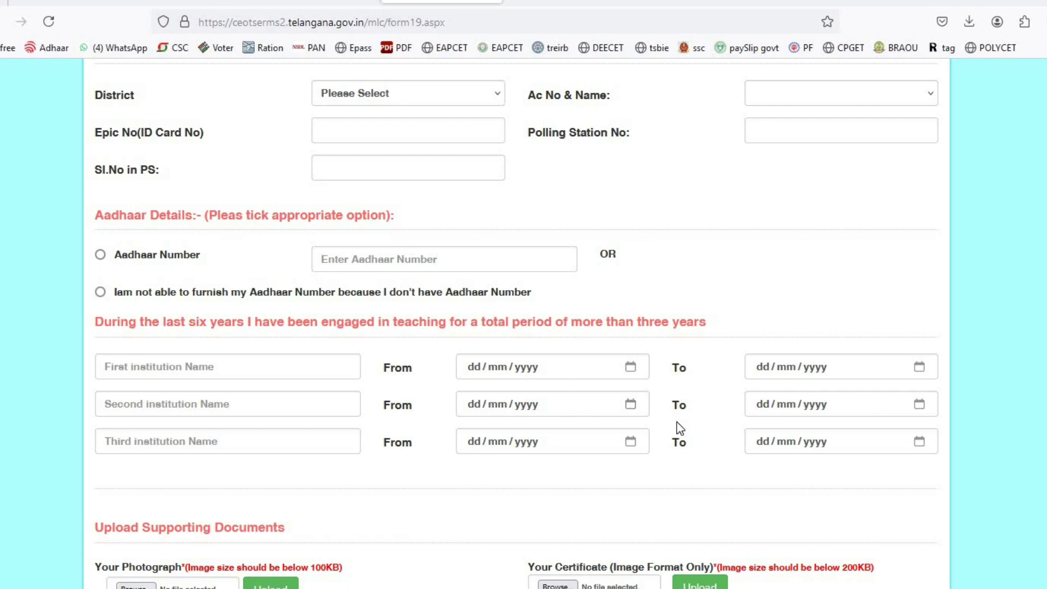
scroll(679, 428, down, 13)
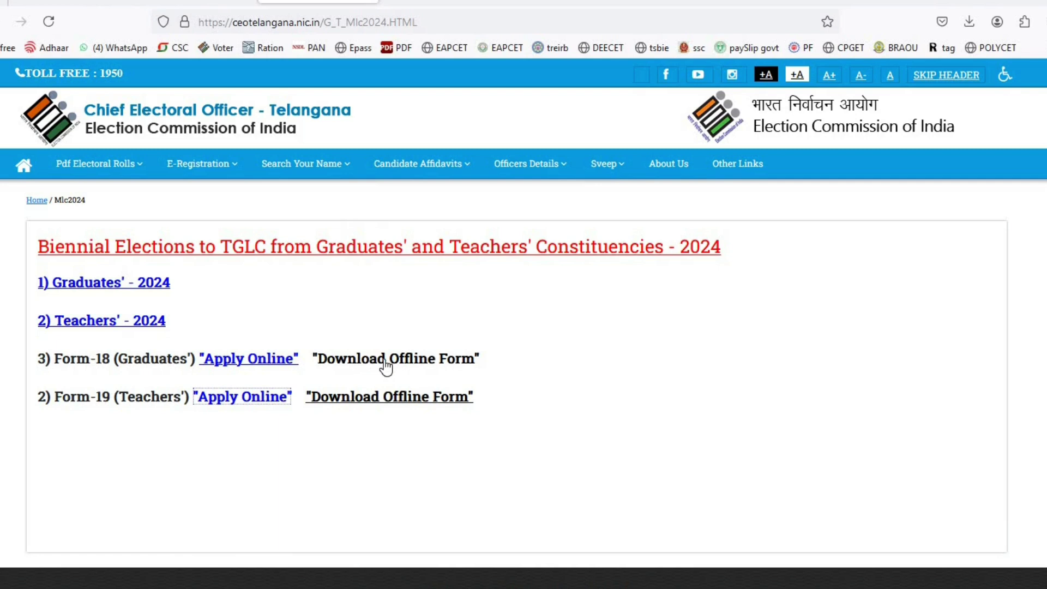
Download the offline Form-18 (Graduates') PDF, review its particulars and declarations at full window size, and return to the Chief Electoral Officer home page.
click(386, 363)
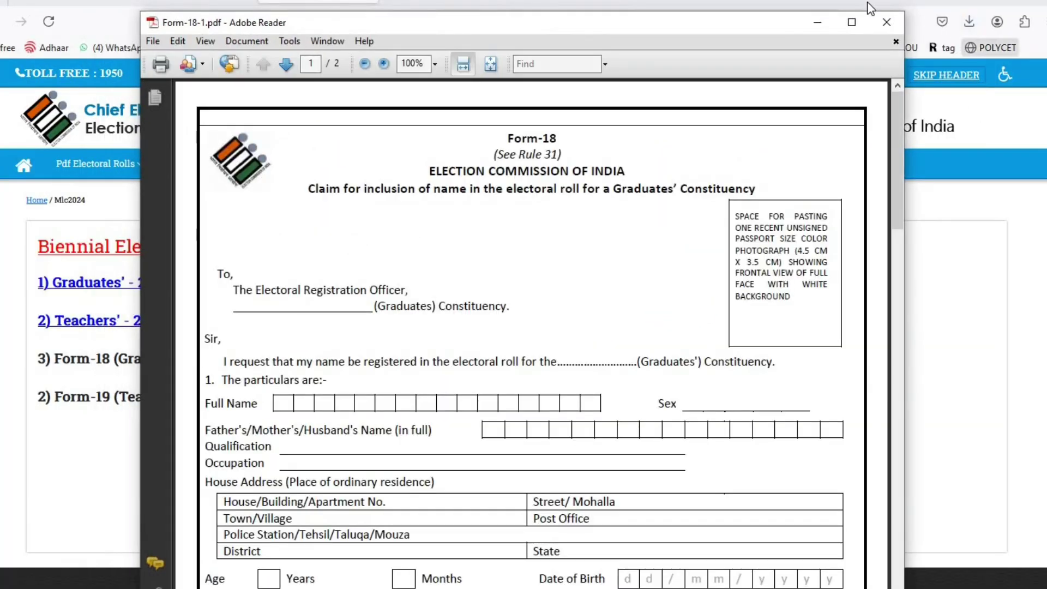
click(852, 22)
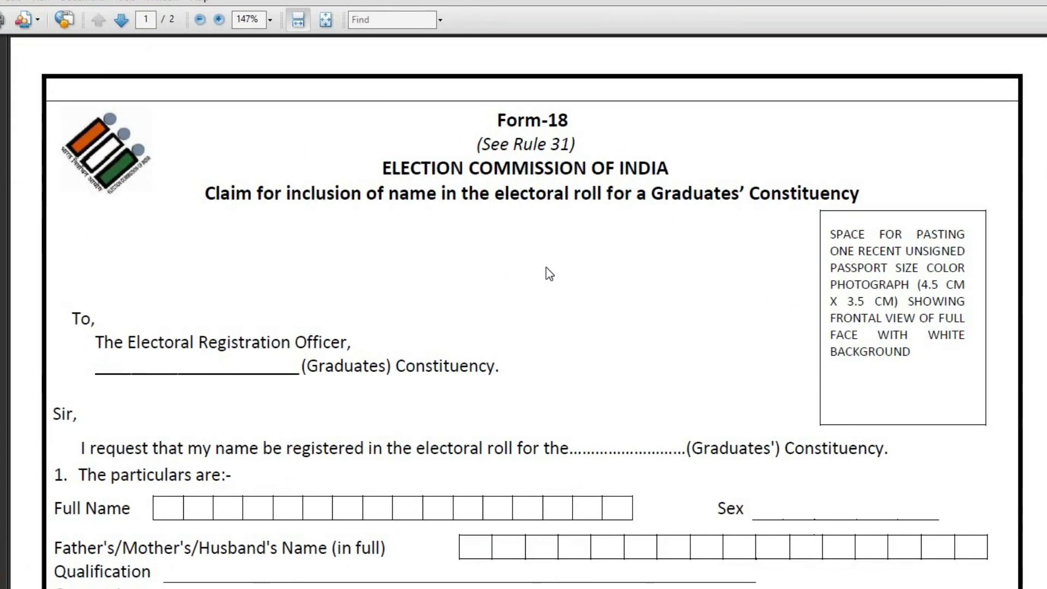
scroll(645, 364, down, 7)
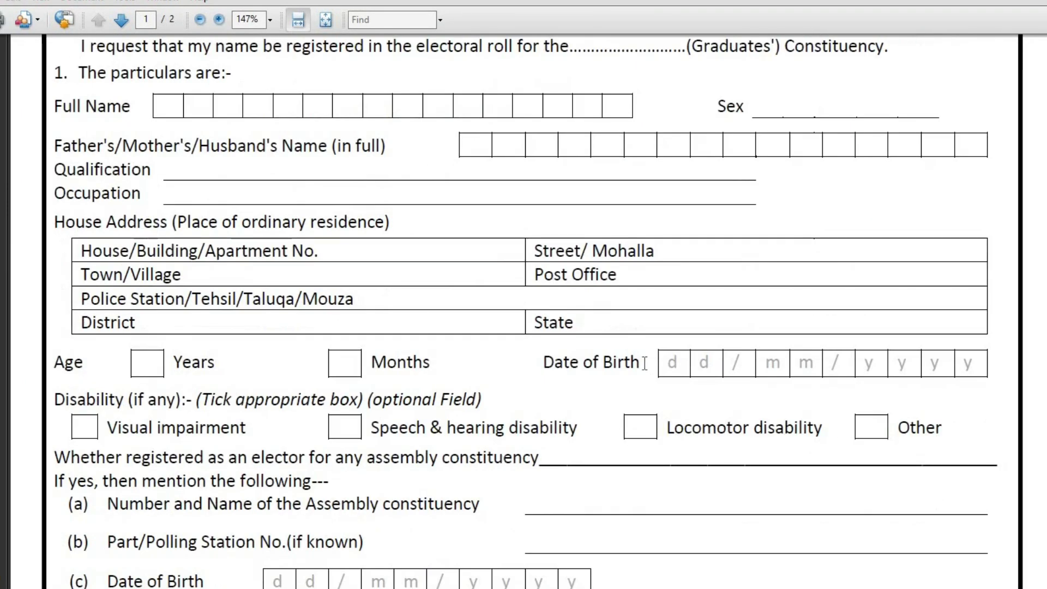
scroll(733, 337, down, 20)
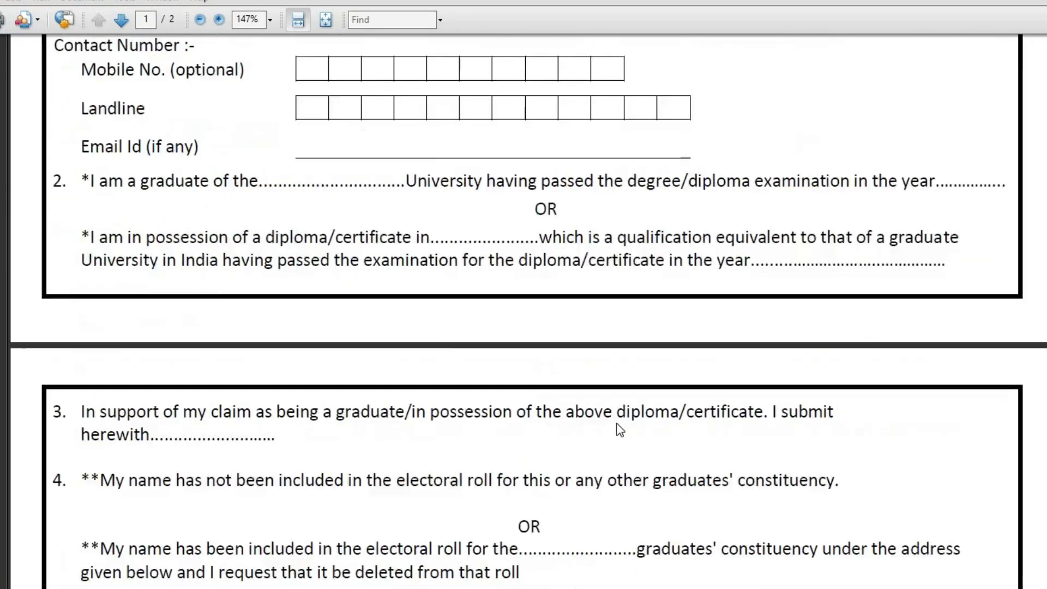
scroll(622, 433, up, 18)
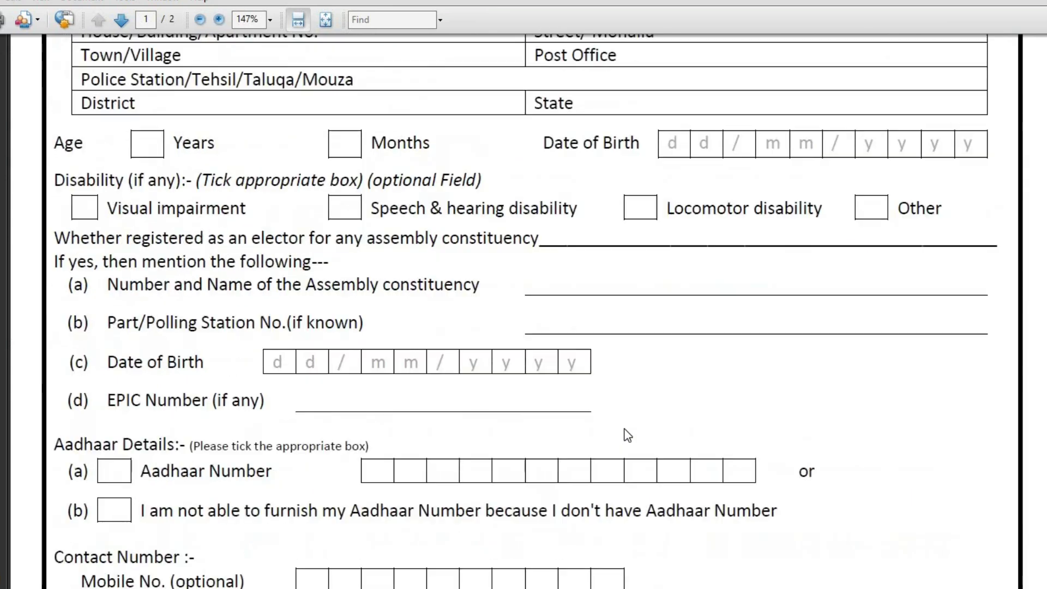
scroll(628, 435, up, 8)
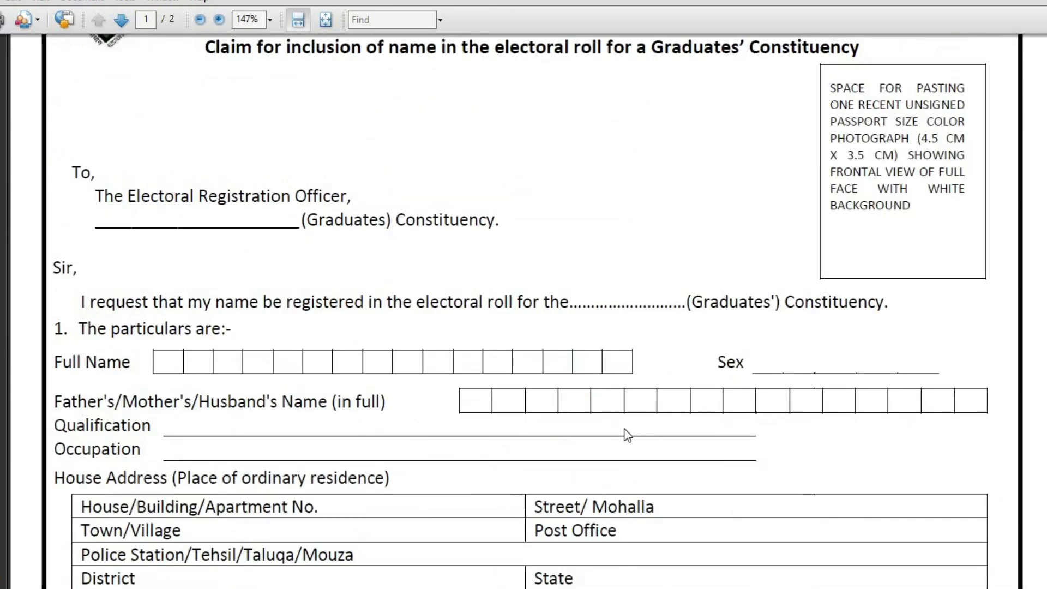
scroll(627, 435, up, 3)
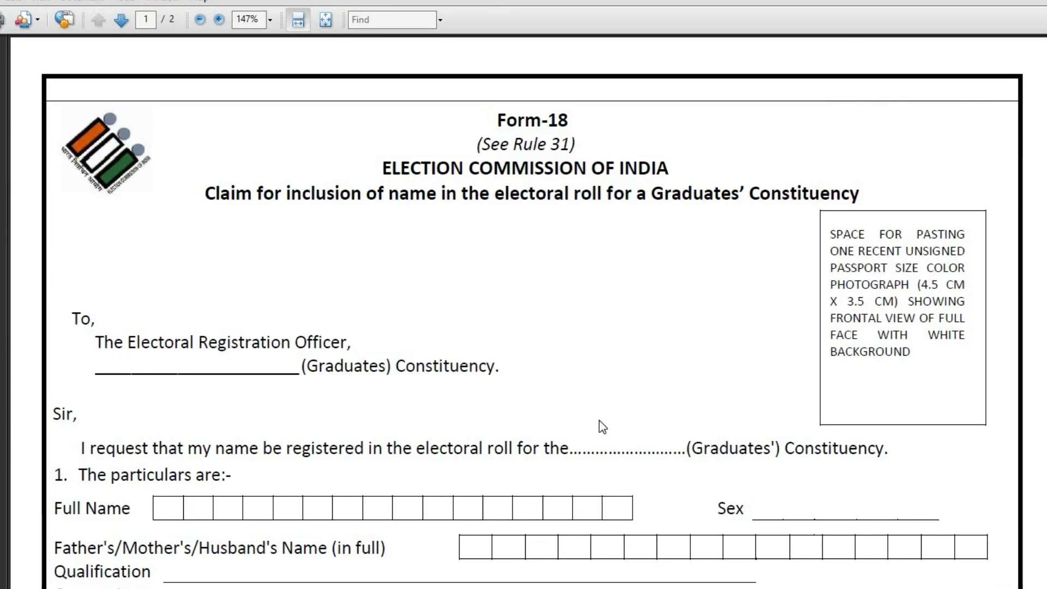
scroll(602, 426, down, 2)
scroll(602, 426, up, 2)
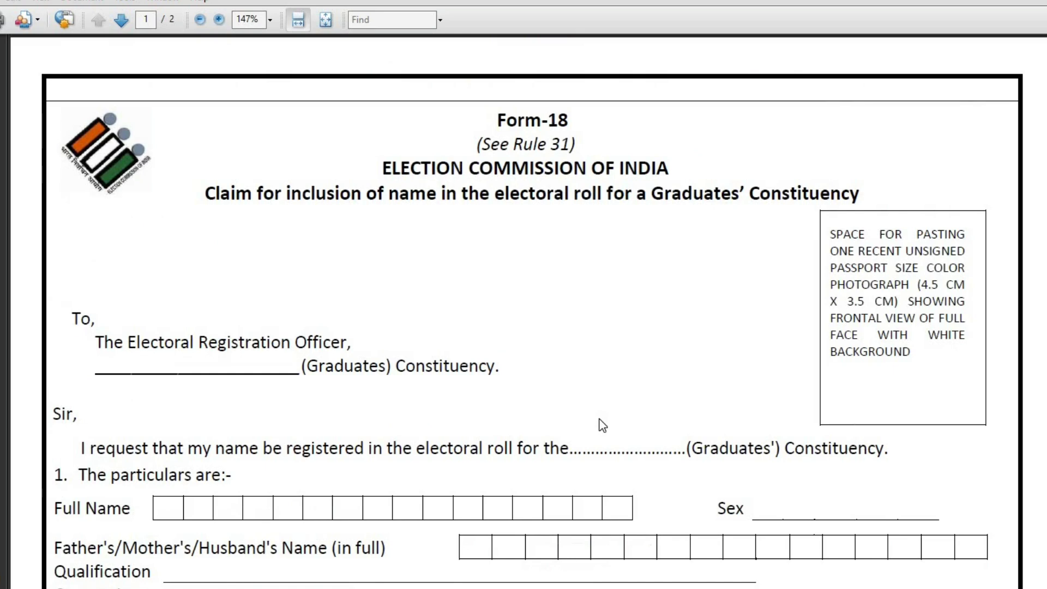
scroll(618, 430, down, 12)
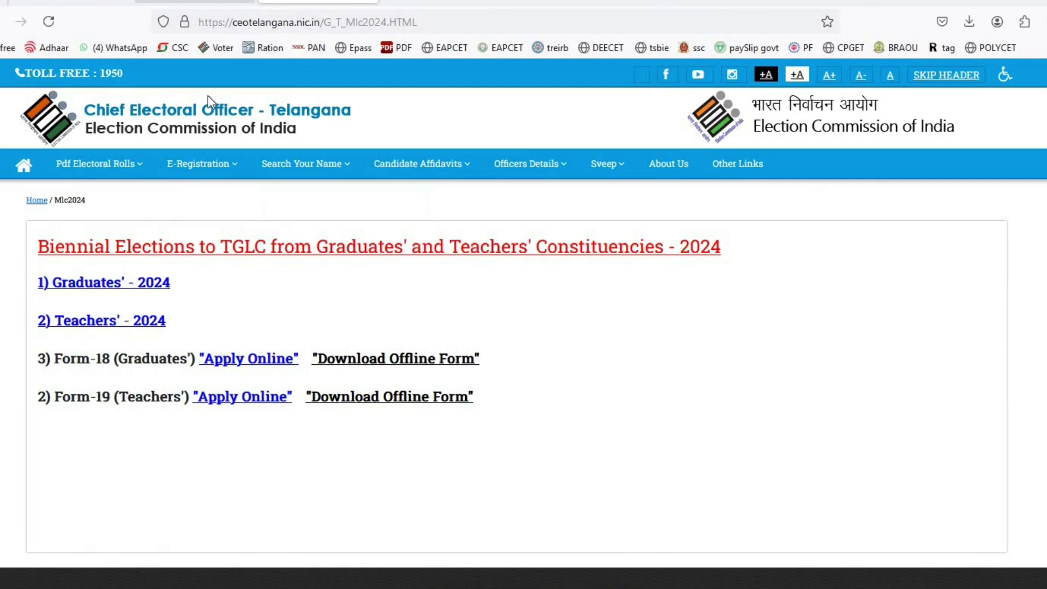
key(alt+Left)
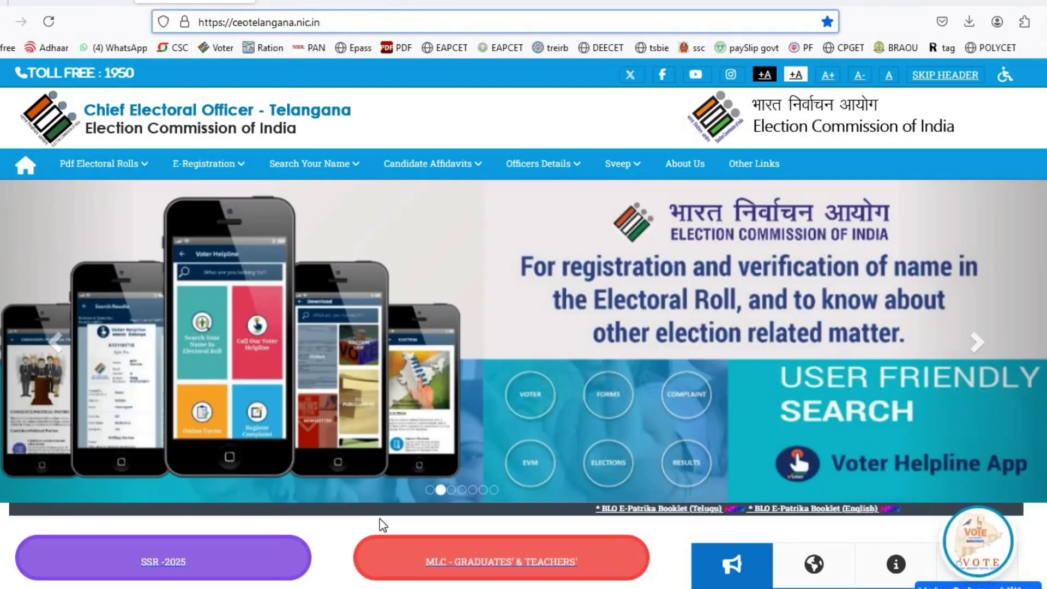